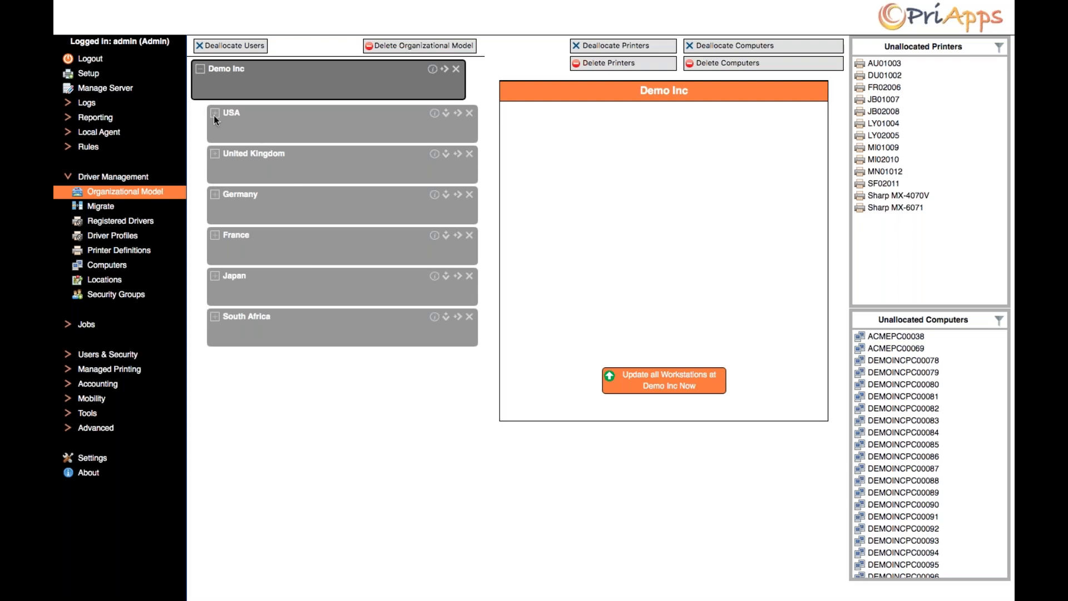
- Move printers Sharp MX-3551 and Sharp MX-5050 from Austin's 1st Floor to its 2nd Floor, and allocate printers LY02005 and FR02006 there
{"action": "left_click", "coordinate": [215, 114]}
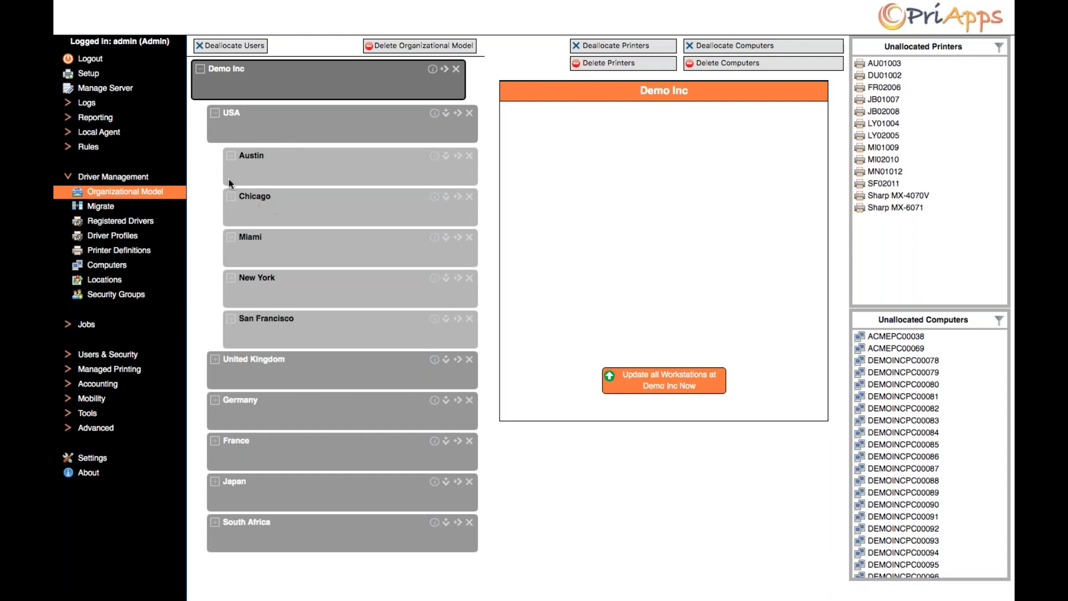
{"action": "left_click", "coordinate": [230, 157]}
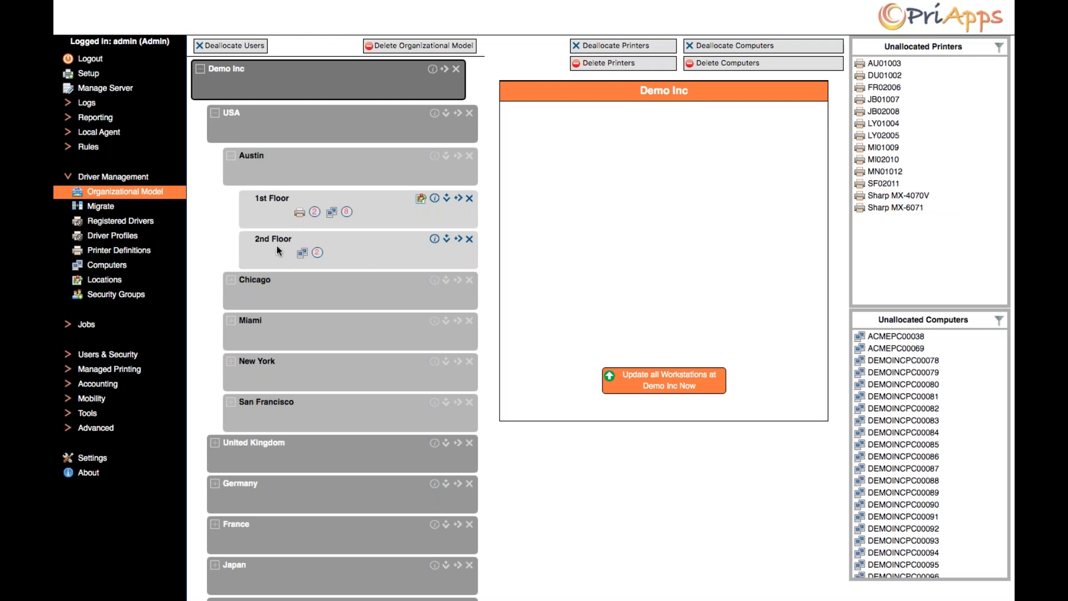
{"action": "left_click", "coordinate": [299, 215]}
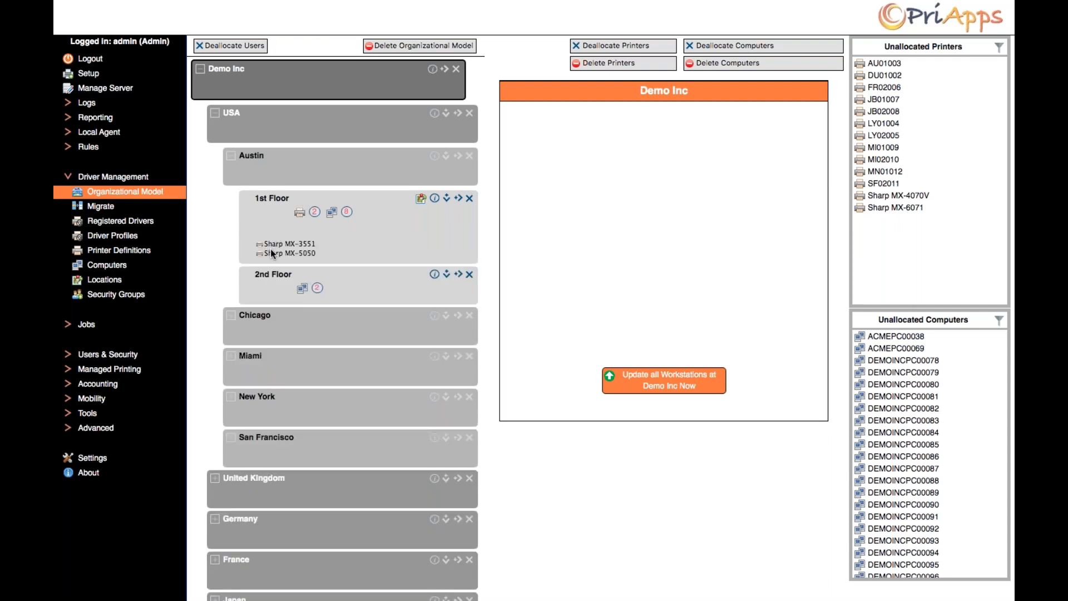
{"action": "left_click_drag", "start_coordinate": [271, 245], "coordinate": [273, 293]}
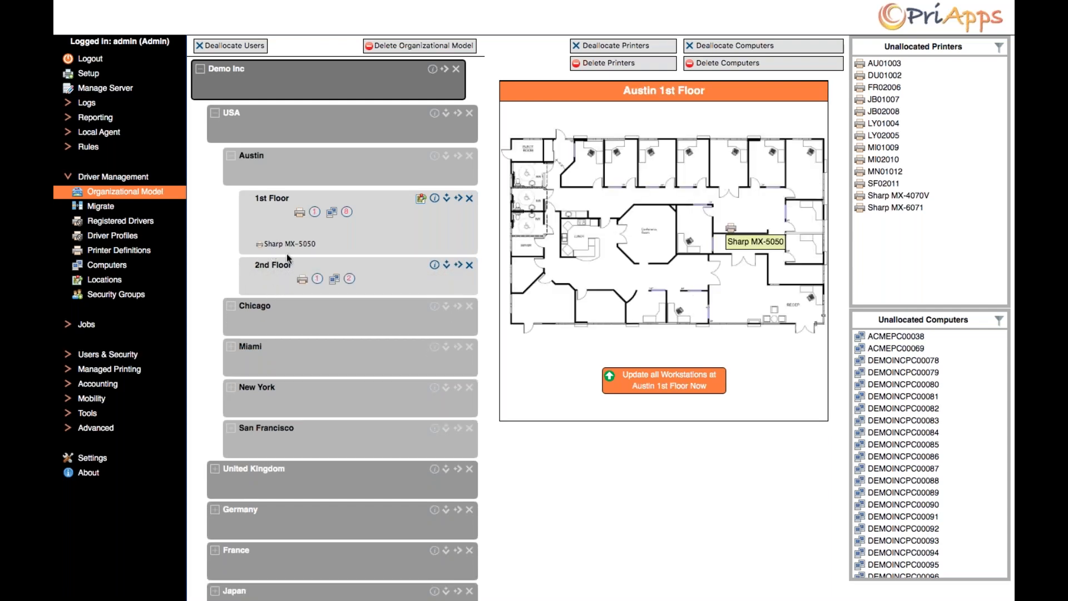
{"action": "left_click", "coordinate": [302, 281]}
{"action": "left_click_drag", "start_coordinate": [277, 242], "coordinate": [284, 289]}
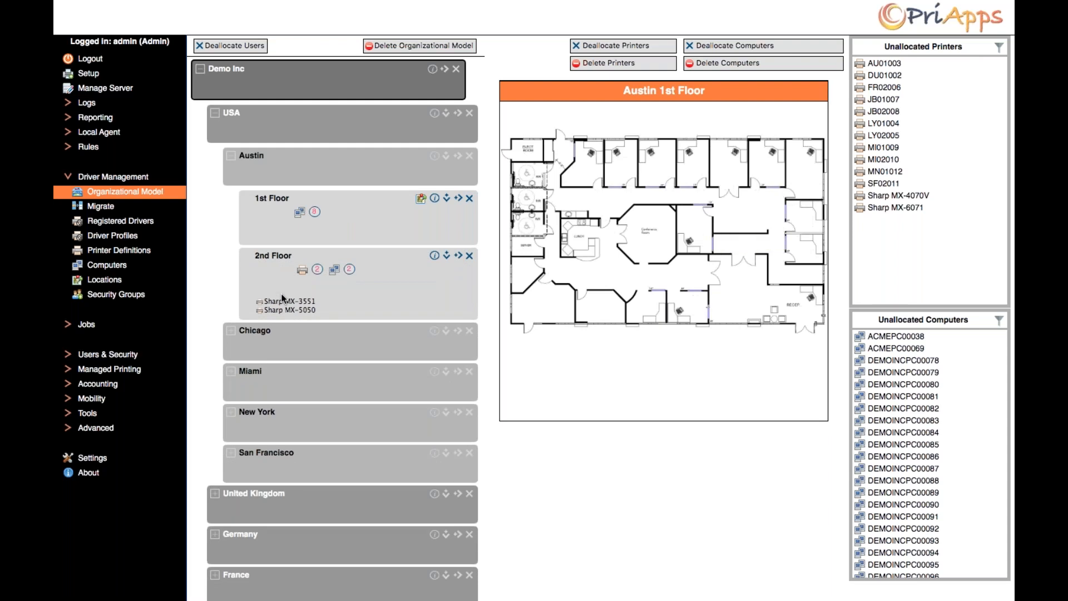
{"action": "left_click_drag", "start_coordinate": [874, 135], "coordinate": [393, 295]}
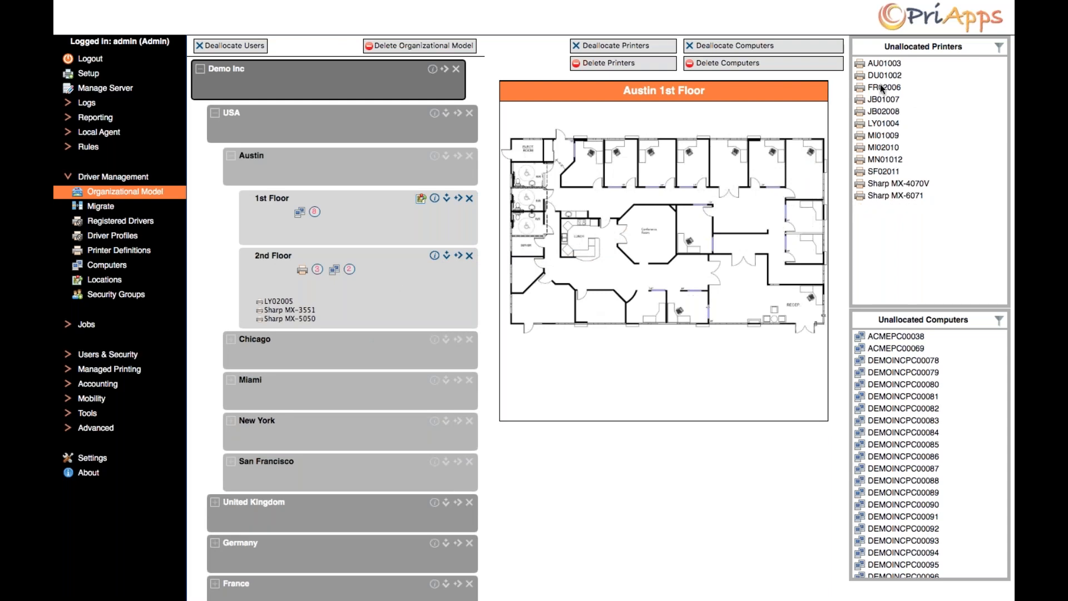
{"action": "left_click_drag", "start_coordinate": [879, 84], "coordinate": [399, 296]}
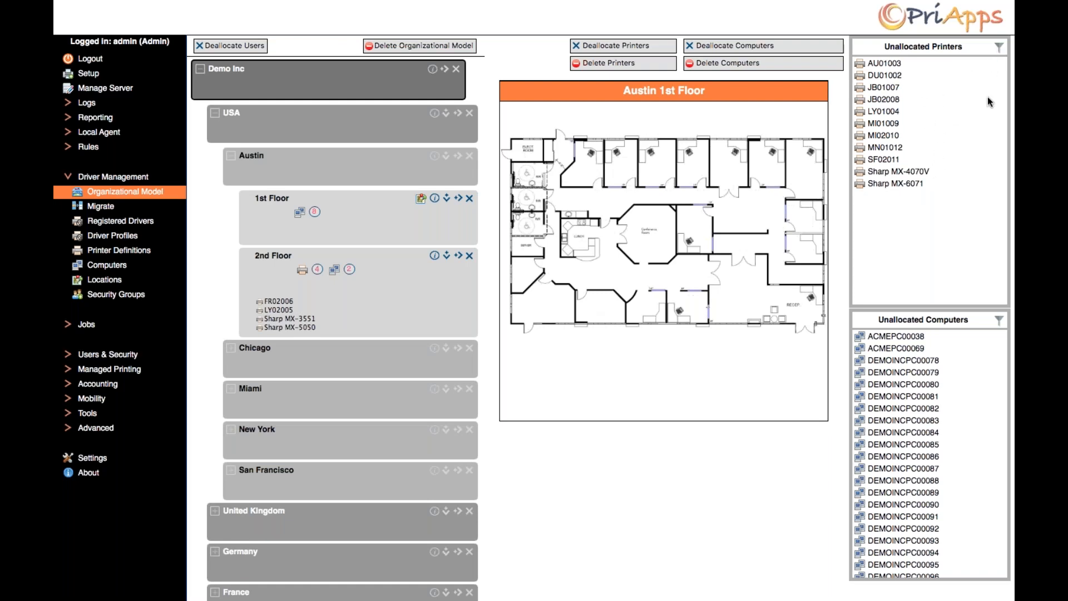
- Look at the unallocated printers filter fields and select the unallocated printers JB01007 through MI01009
{"action": "left_click", "coordinate": [999, 48]}
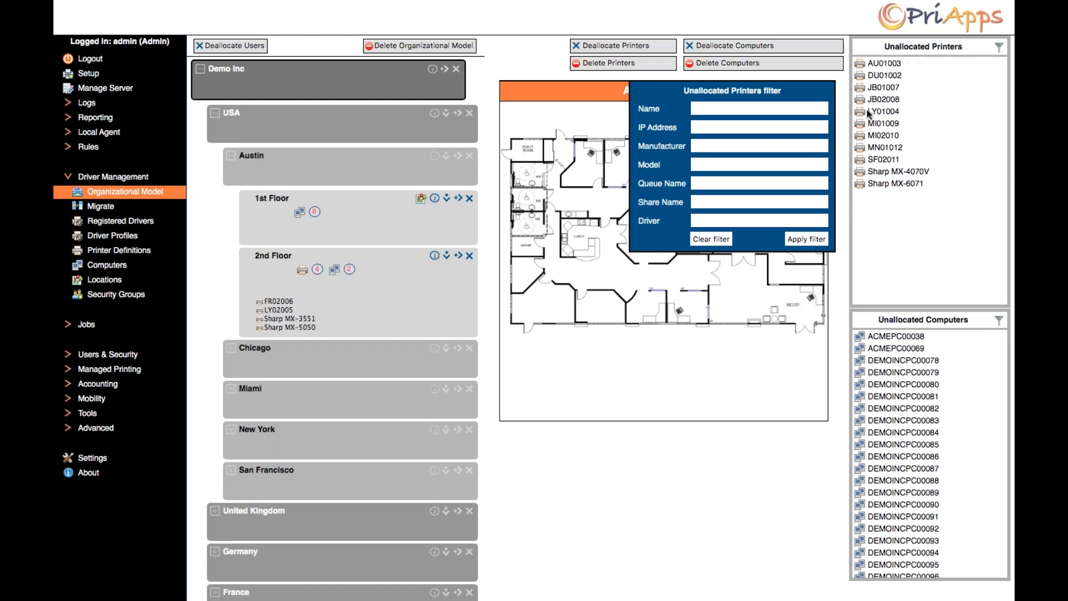
{"action": "left_click", "coordinate": [1003, 51]}
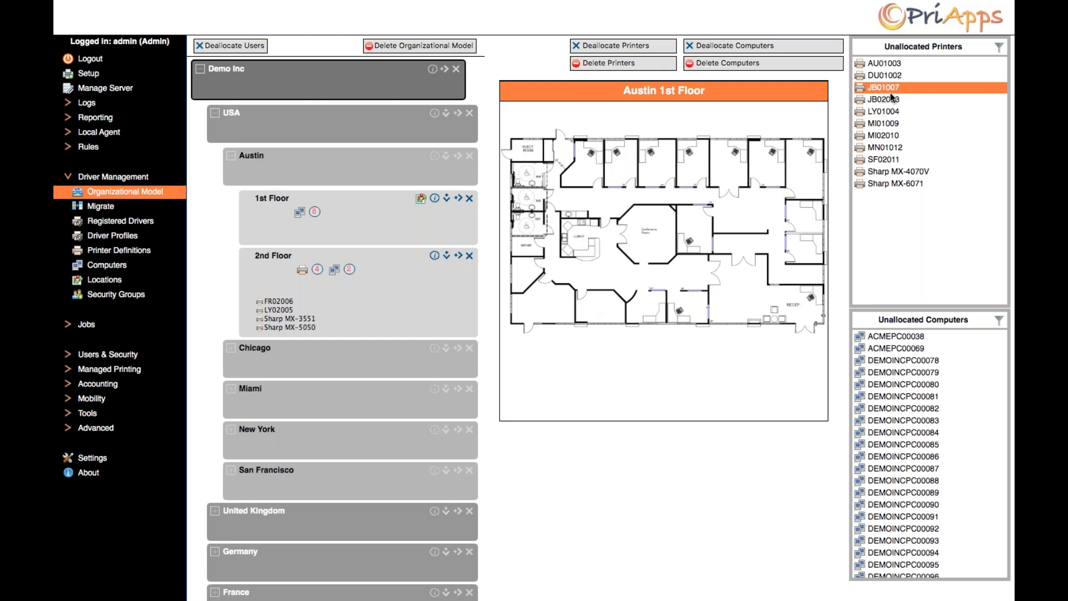
{"action": "left_click", "coordinate": [886, 100], "text": "shift"}
{"action": "left_click", "coordinate": [885, 111], "text": "shift"}
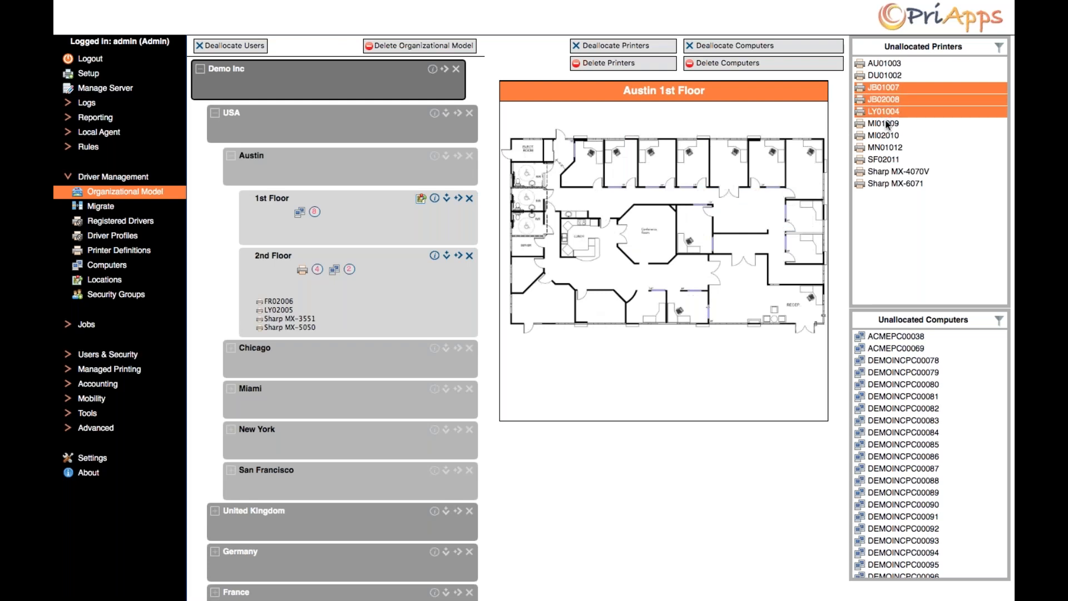
{"action": "left_click", "coordinate": [886, 120], "text": "shift"}
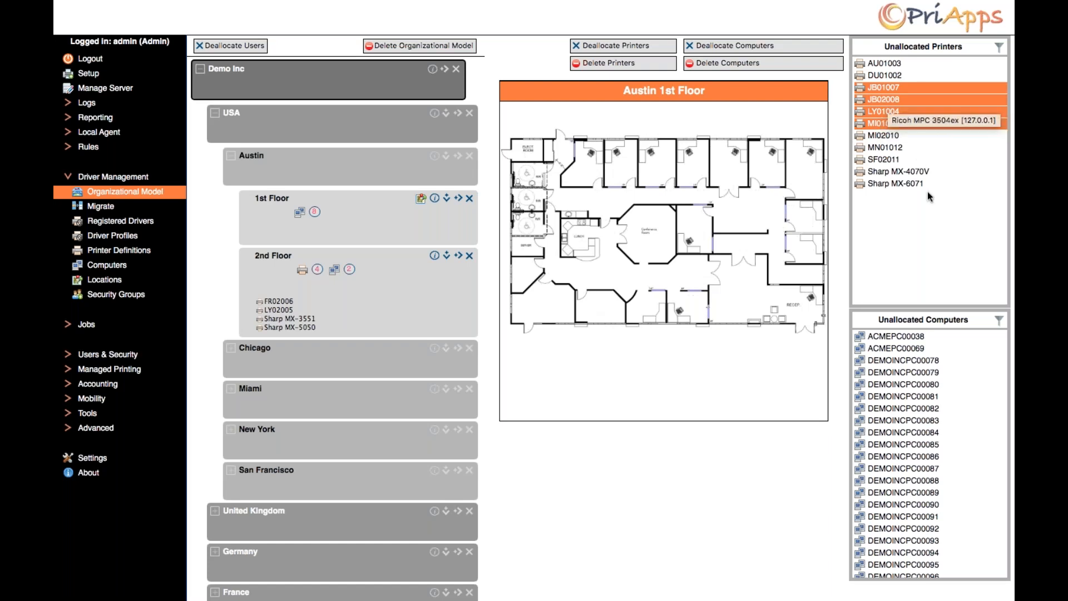
- Allocate the unallocated computers DEMOINCPC00078 and DEMOINCPC00079 to Austin's 2nd Floor
{"action": "left_click", "coordinate": [896, 361]}
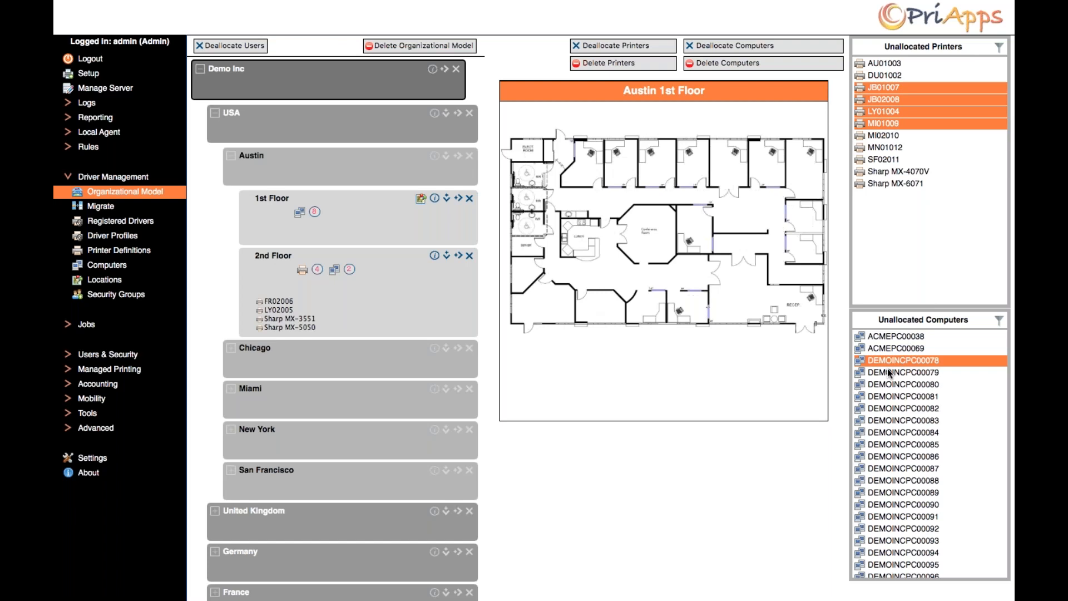
{"action": "left_click", "coordinate": [888, 372], "text": "shift"}
{"action": "left_click_drag", "start_coordinate": [830, 358], "coordinate": [391, 309]}
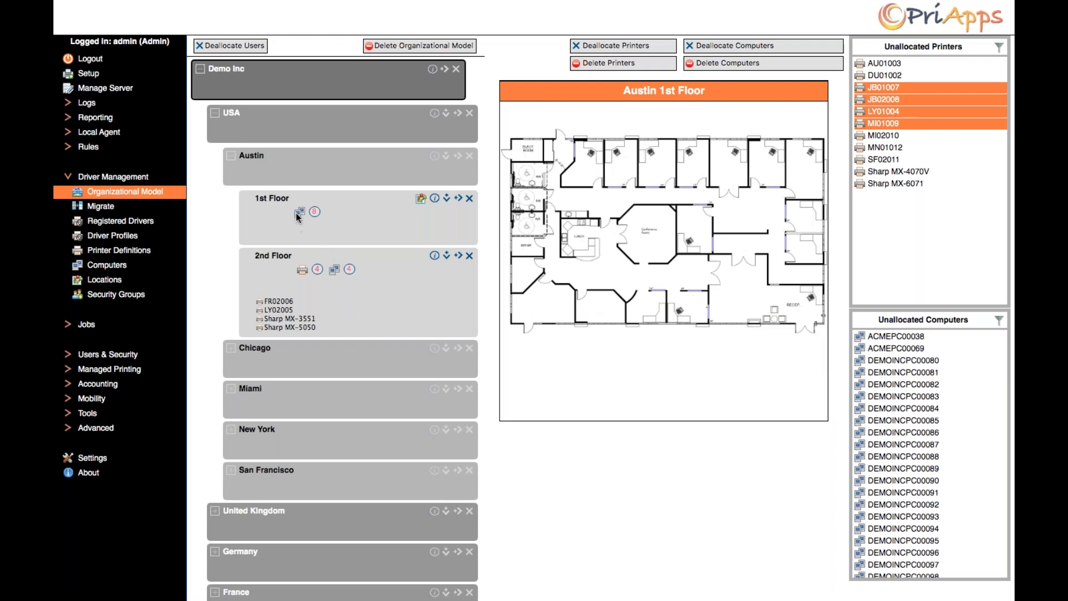
- Inspect the computers allocated to Austin's 2nd Floor, and collapse its computer and printer lists
{"action": "left_click", "coordinate": [272, 275]}
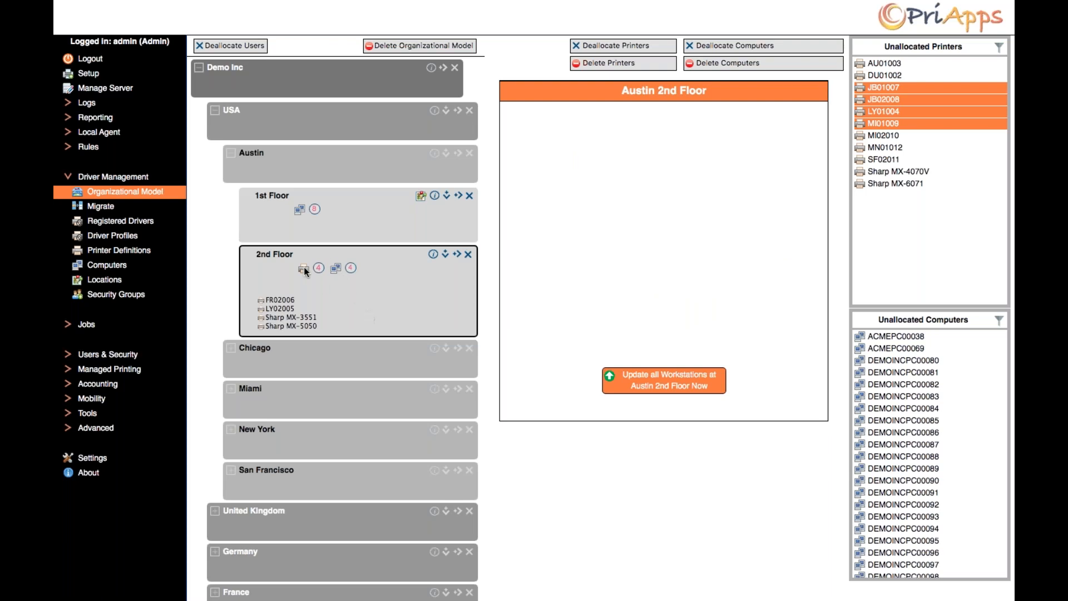
{"action": "left_click", "coordinate": [336, 269]}
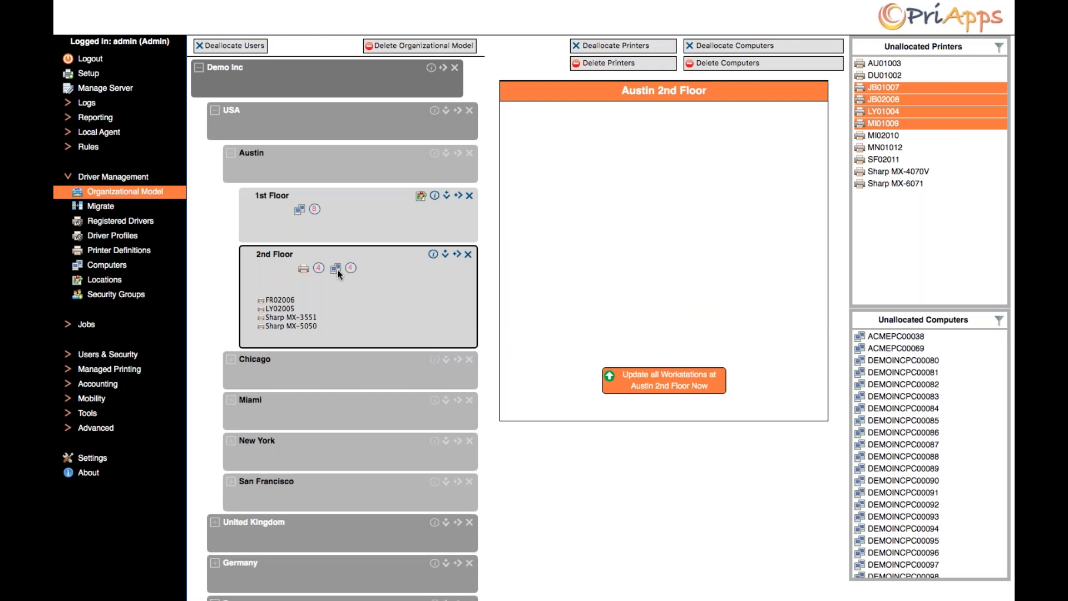
{"action": "left_click", "coordinate": [334, 270]}
{"action": "left_click", "coordinate": [334, 269]}
{"action": "left_click", "coordinate": [303, 268]}
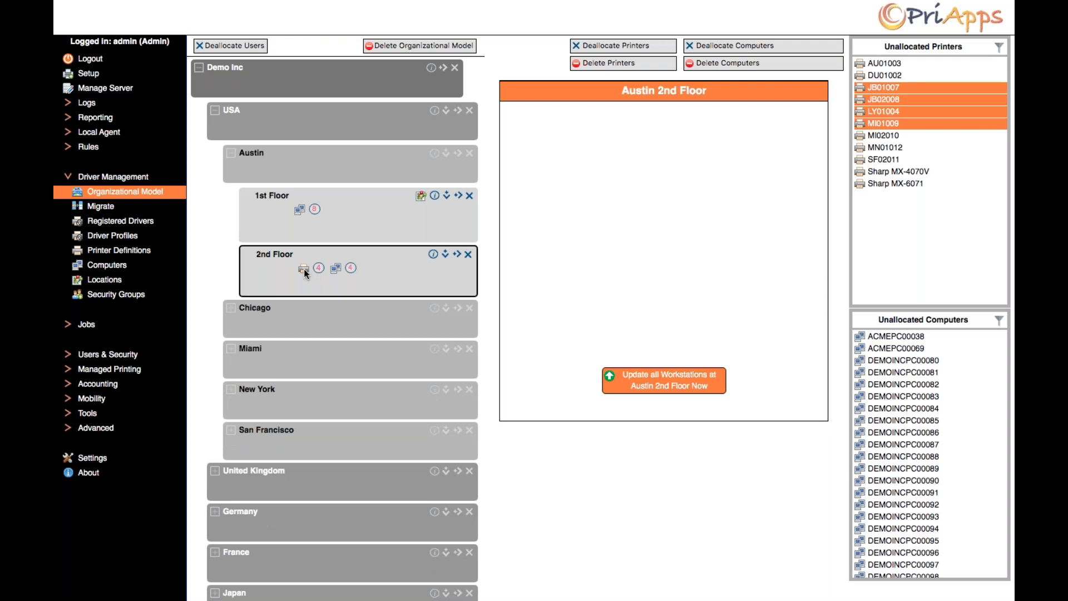
- Set the location graphic of Austin's 2nd Floor to demo_floorplan.png and save the location
{"action": "left_click", "coordinate": [432, 254]}
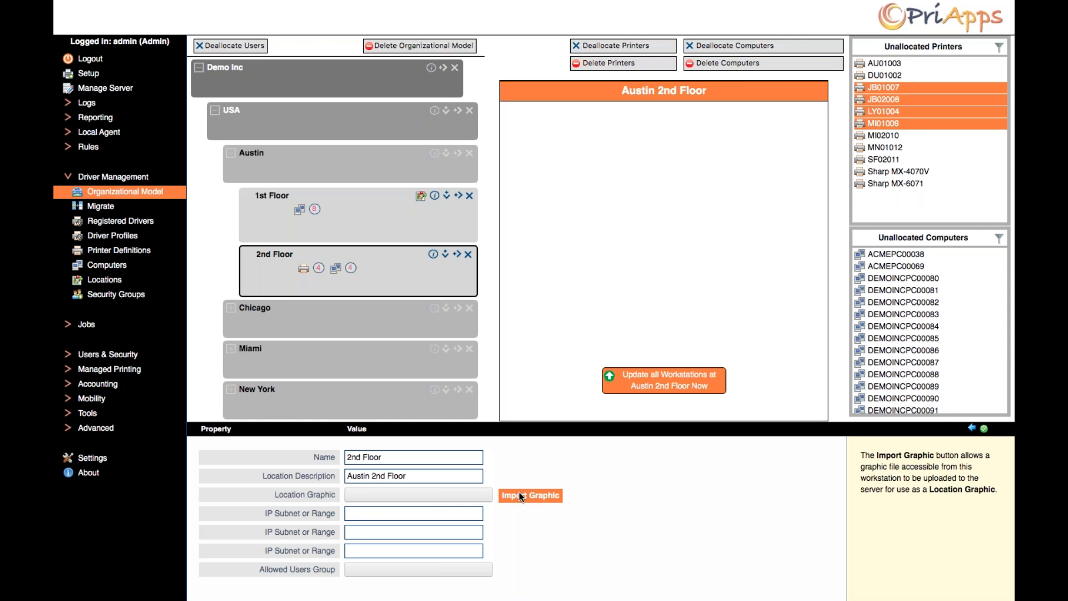
{"action": "left_click", "coordinate": [407, 504]}
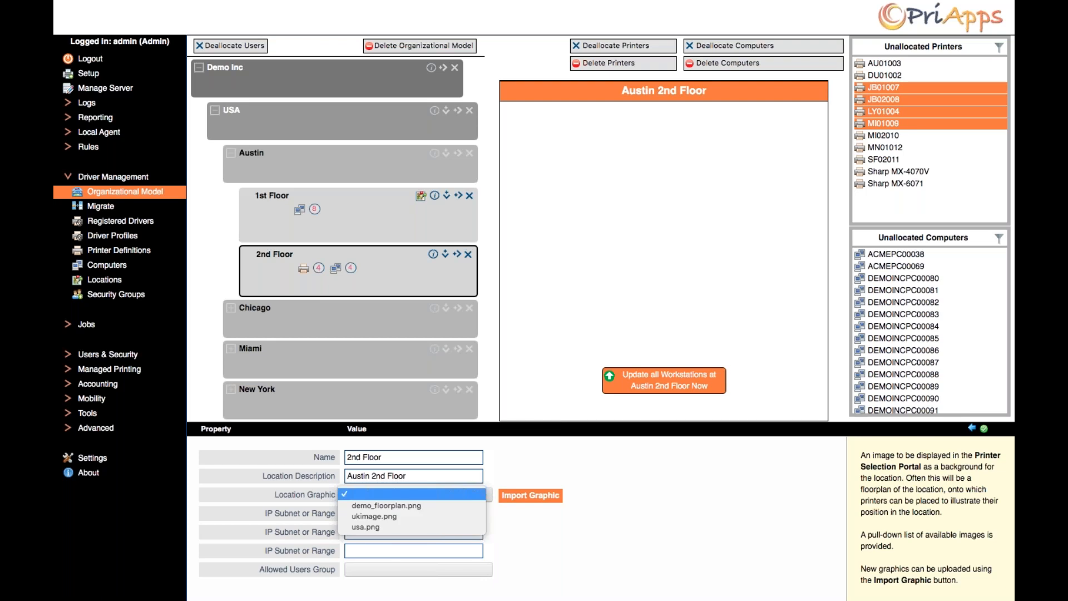
{"action": "left_click", "coordinate": [405, 506]}
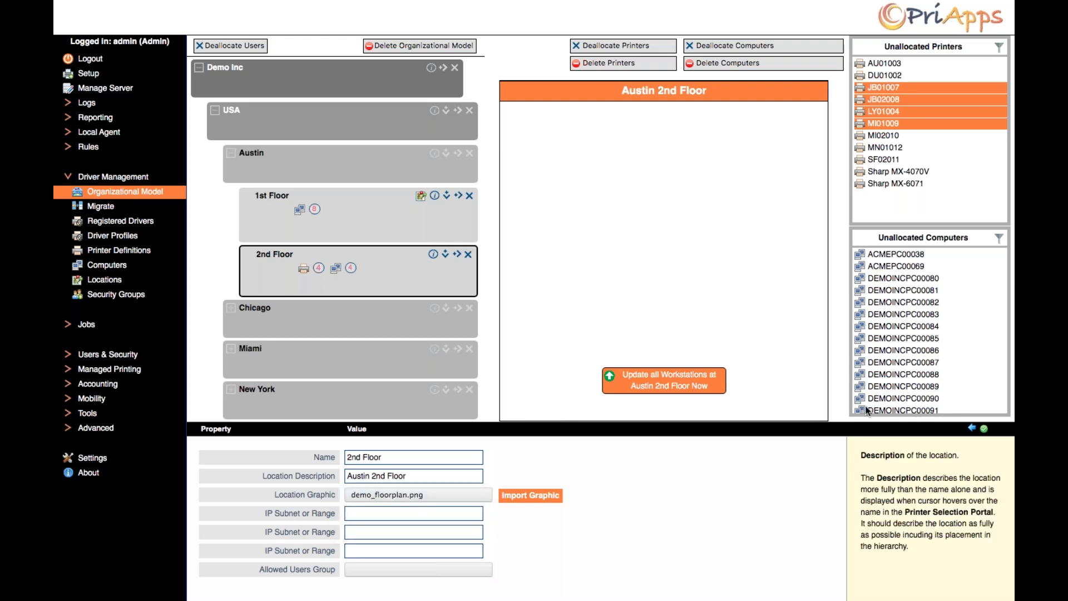
{"action": "left_click", "coordinate": [983, 429]}
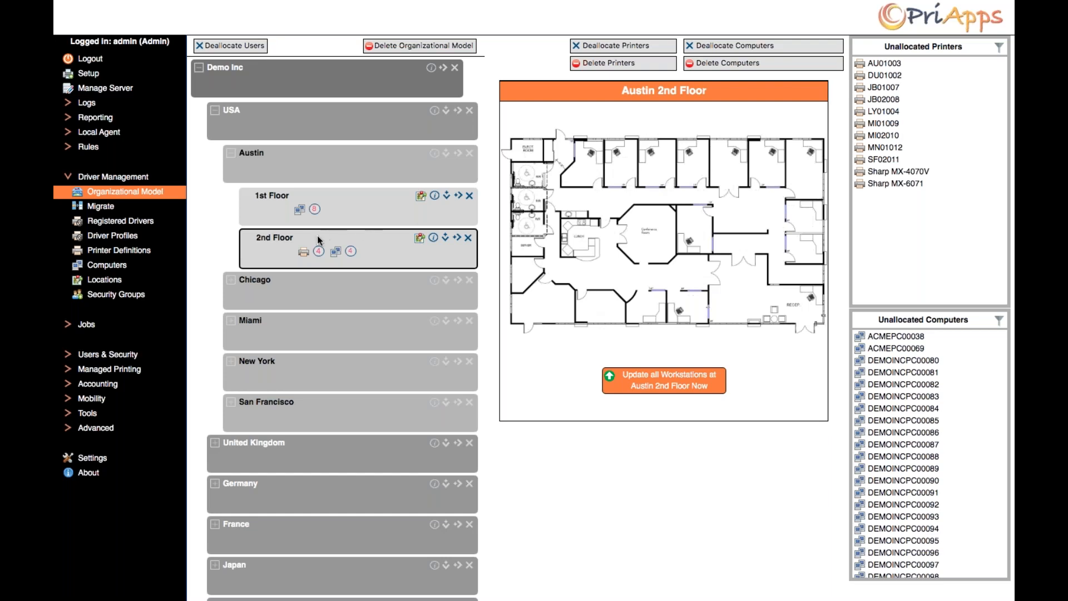
- Place printer FR02006 just below the upper-left office and Sharp MX-5050 beside reception on the Austin 2nd Floor plan
{"action": "left_click", "coordinate": [308, 252]}
{"action": "left_click_drag", "start_coordinate": [268, 285], "coordinate": [581, 222]}
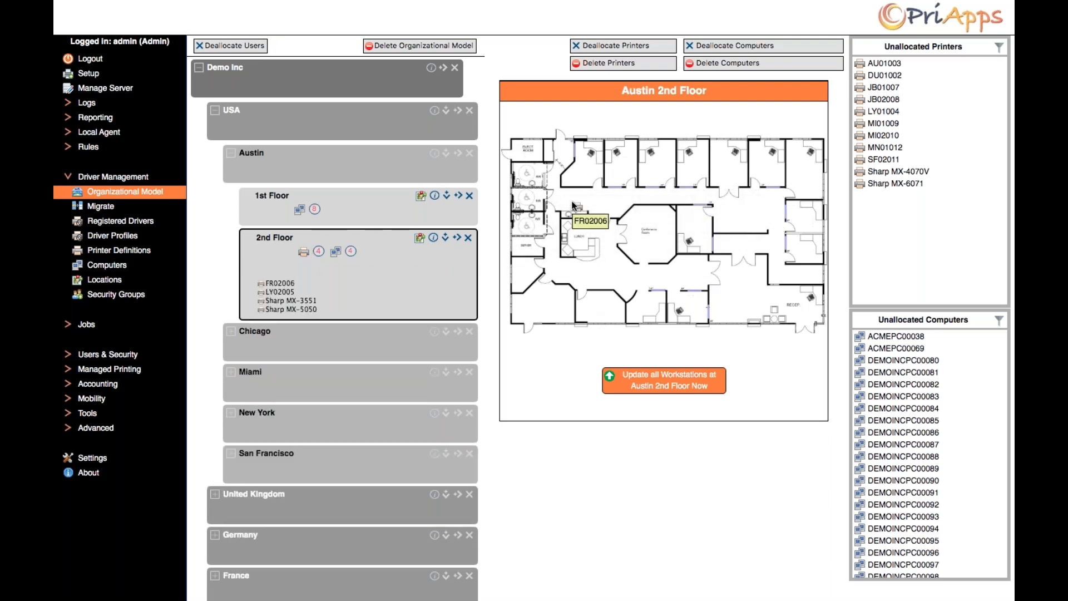
{"action": "left_click_drag", "start_coordinate": [261, 312], "coordinate": [738, 283]}
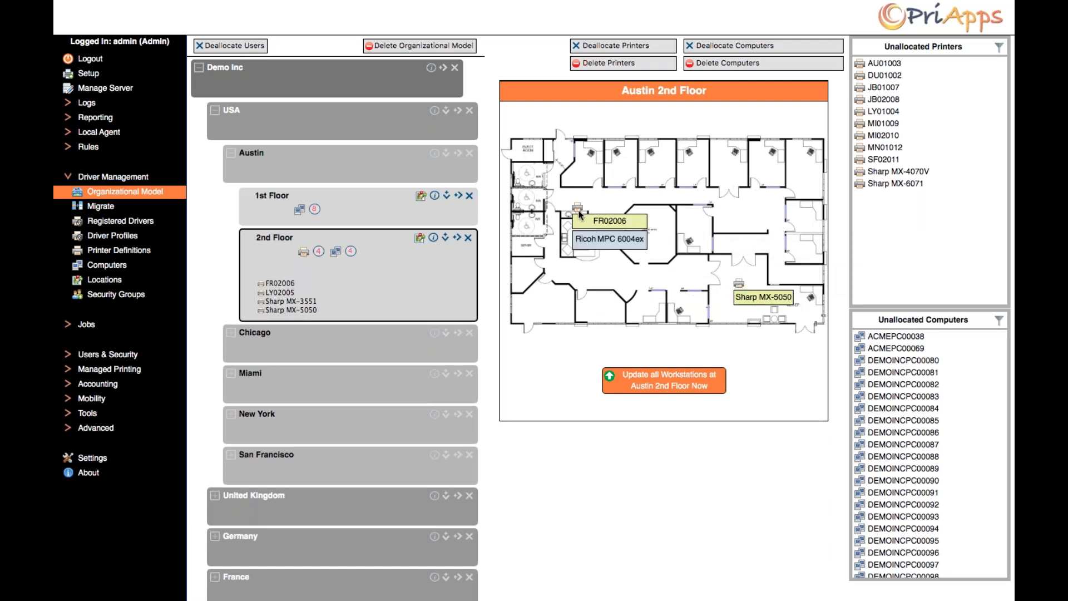
{"action": "left_click_drag", "start_coordinate": [575, 207], "coordinate": [571, 180]}
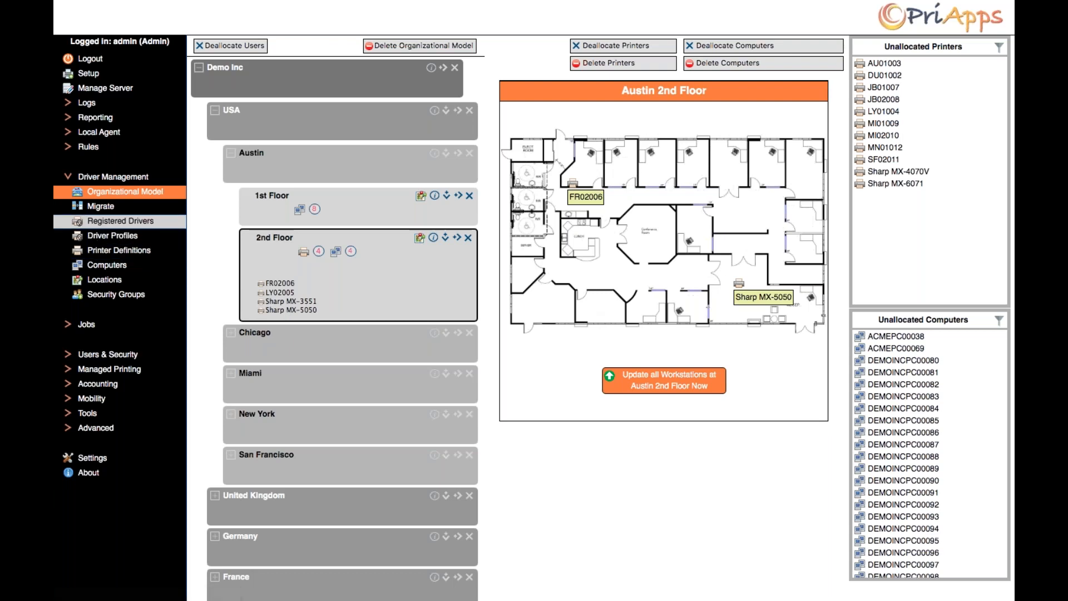
- Review the registered drivers and the general and specific settings of the test driver profile
{"action": "left_click", "coordinate": [130, 222]}
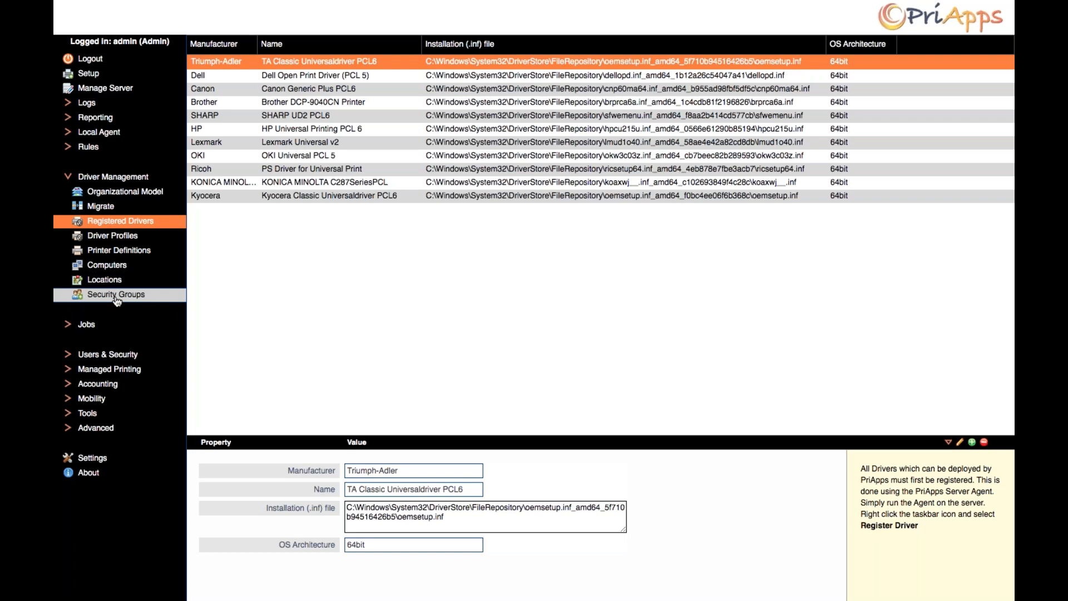
{"action": "left_click", "coordinate": [132, 240]}
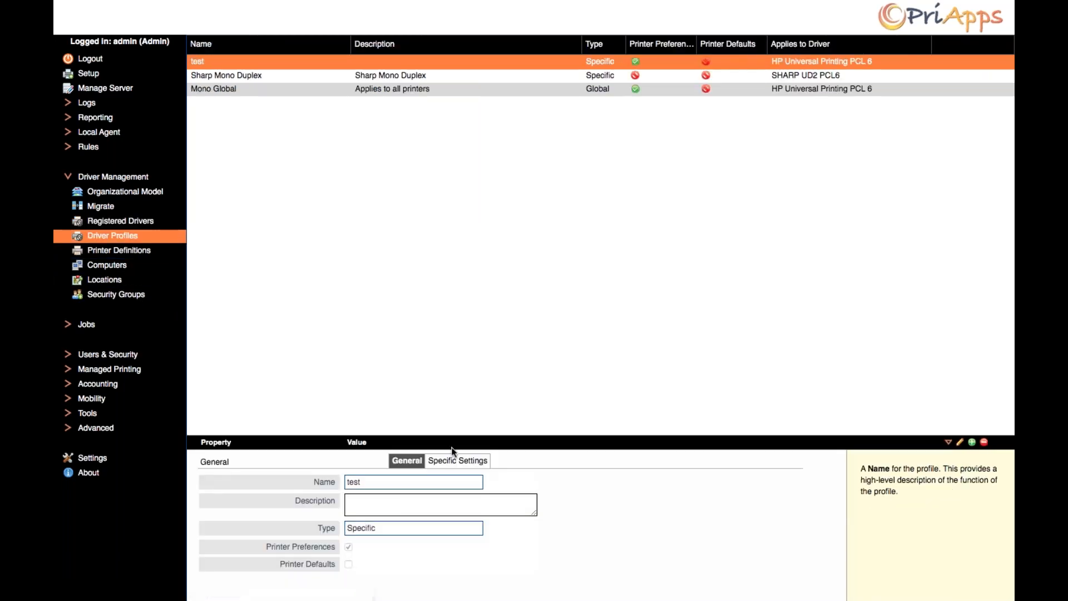
{"action": "left_click", "coordinate": [466, 461]}
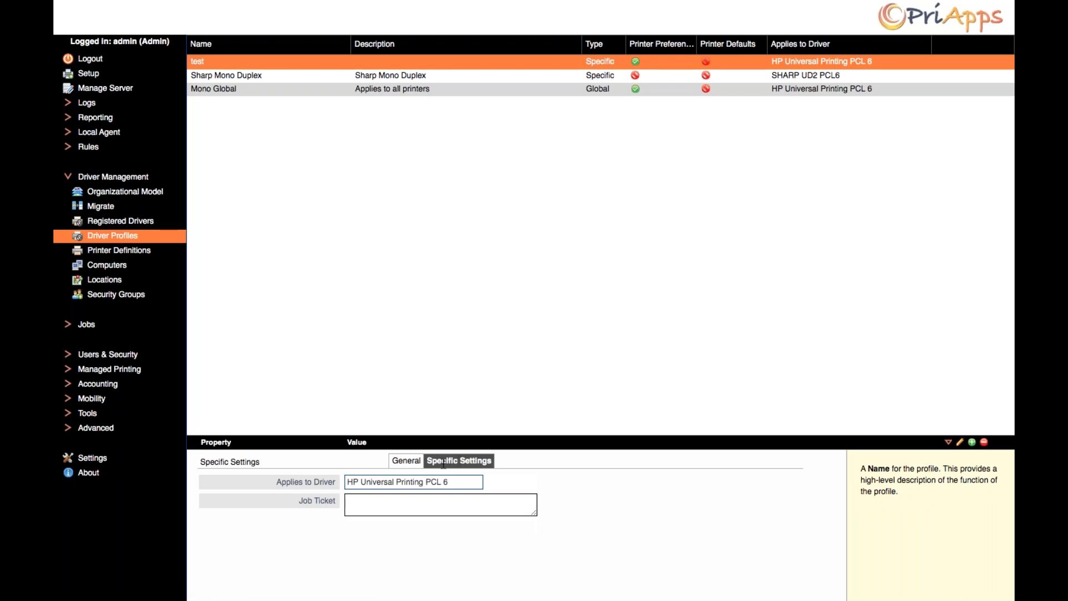
{"action": "left_click", "coordinate": [410, 462]}
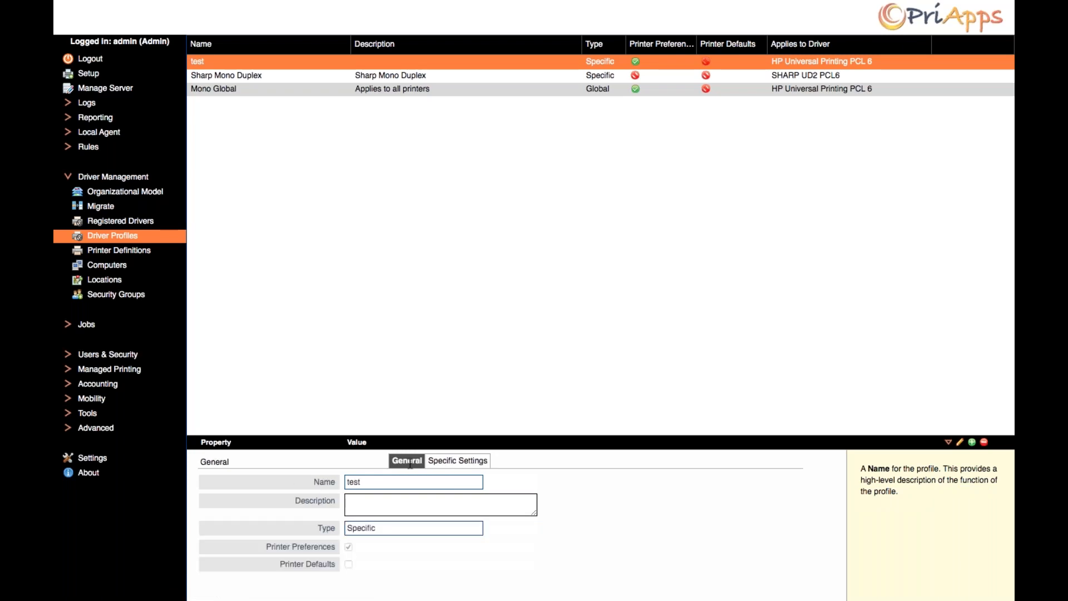
- Review the details and driver assignments in the printer definition of AU01003
{"action": "left_click", "coordinate": [135, 251]}
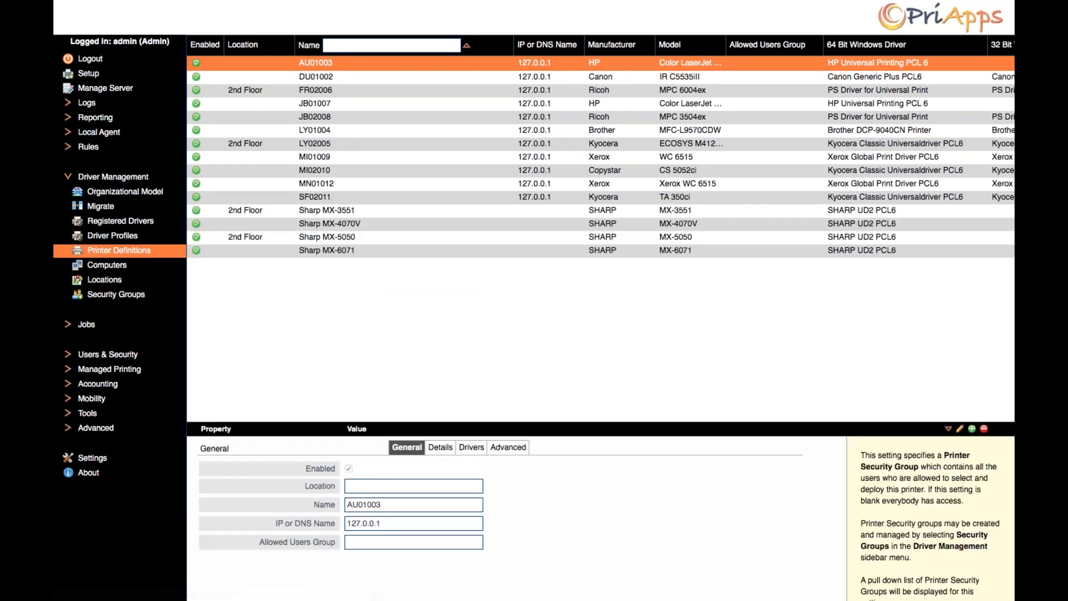
{"action": "left_click", "coordinate": [440, 445]}
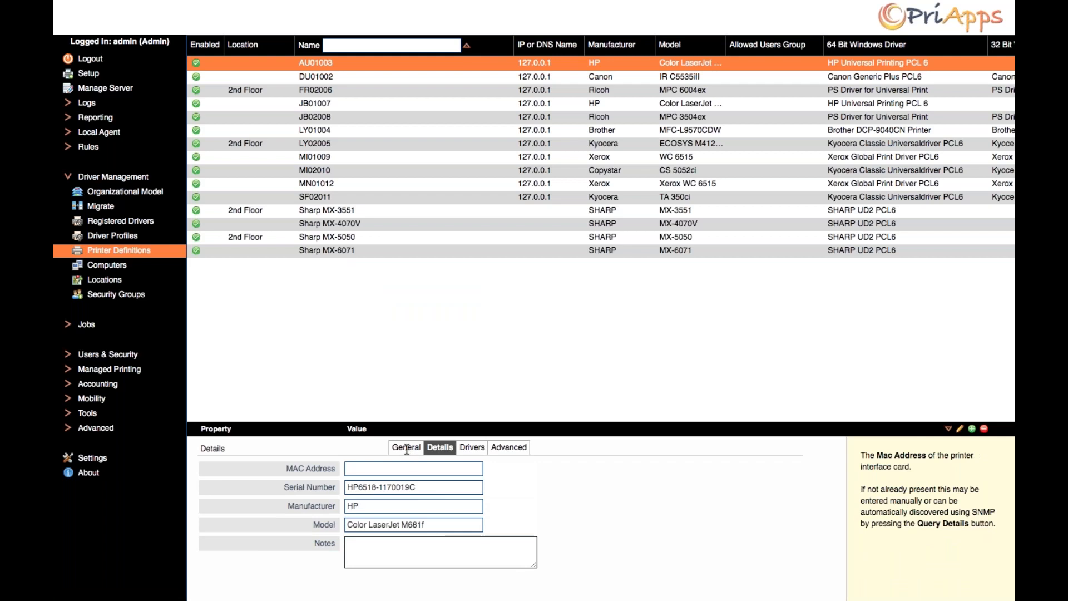
{"action": "left_click", "coordinate": [470, 448]}
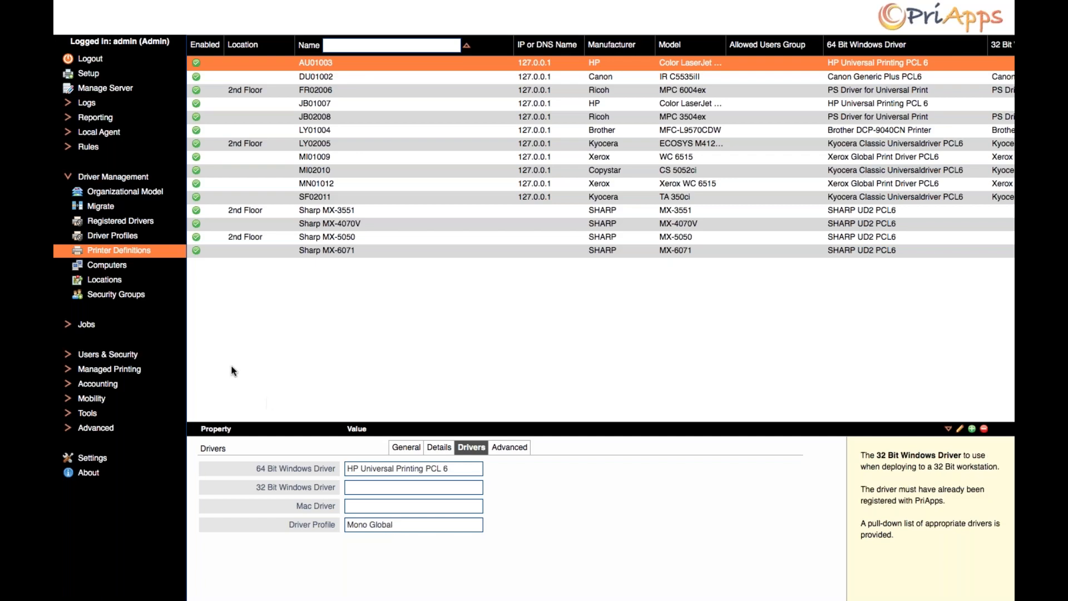
- Review the computers list and the location properties of Austin's 1st Floor, including its IP subnet or range fields
{"action": "left_click", "coordinate": [107, 265]}
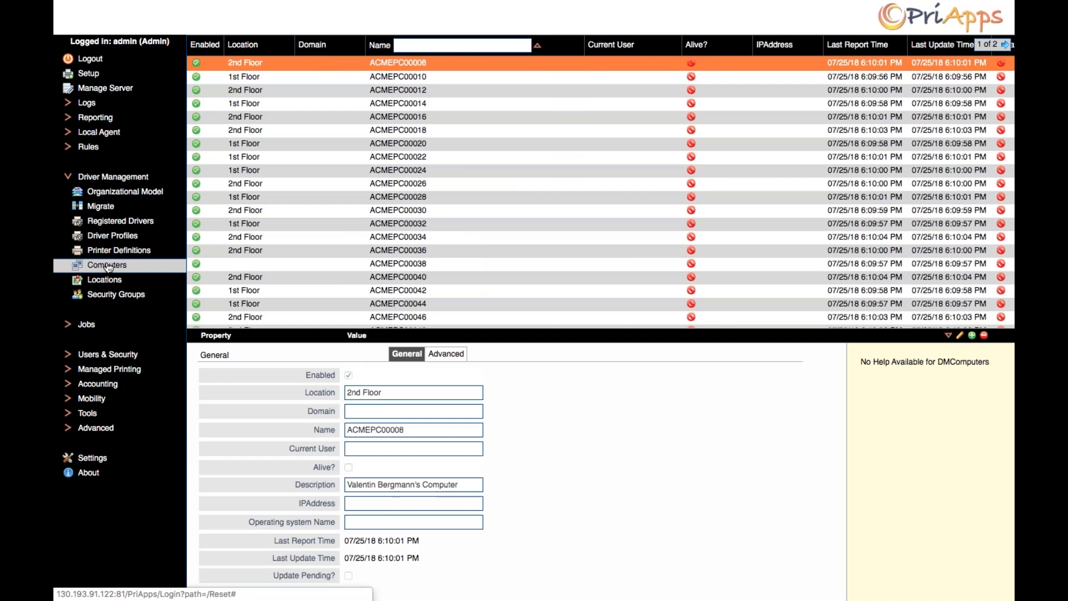
{"action": "left_click", "coordinate": [110, 282]}
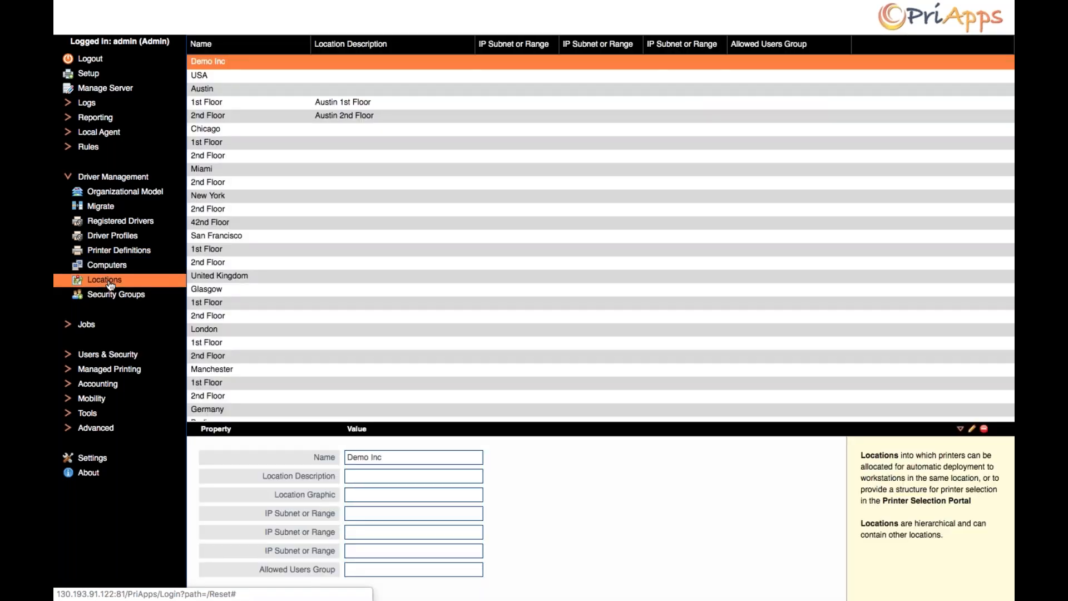
{"action": "mouse_move", "coordinate": [318, 514]}
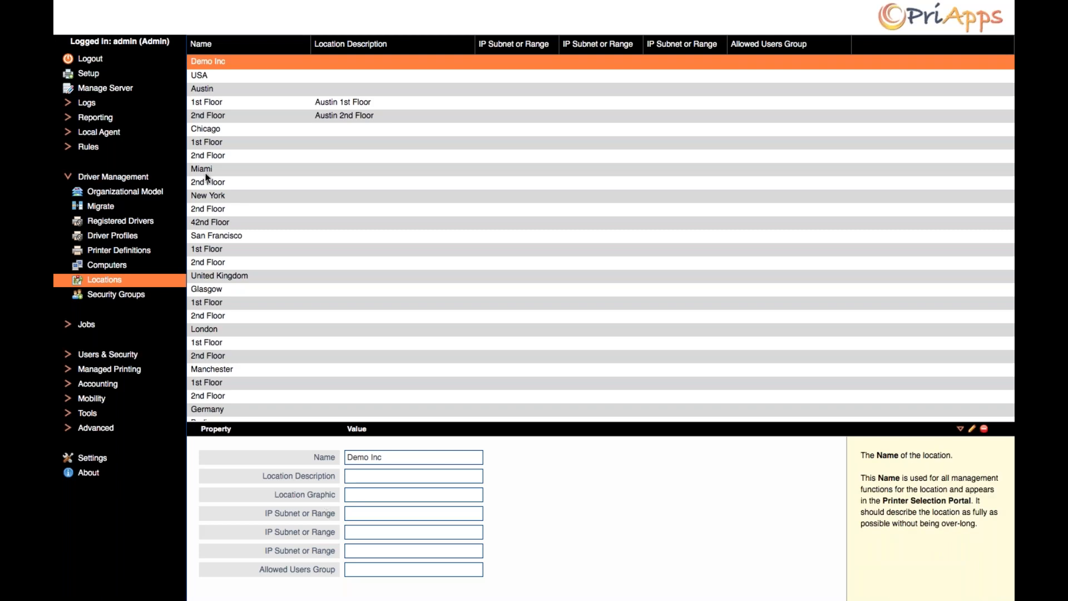
{"action": "left_click", "coordinate": [221, 104]}
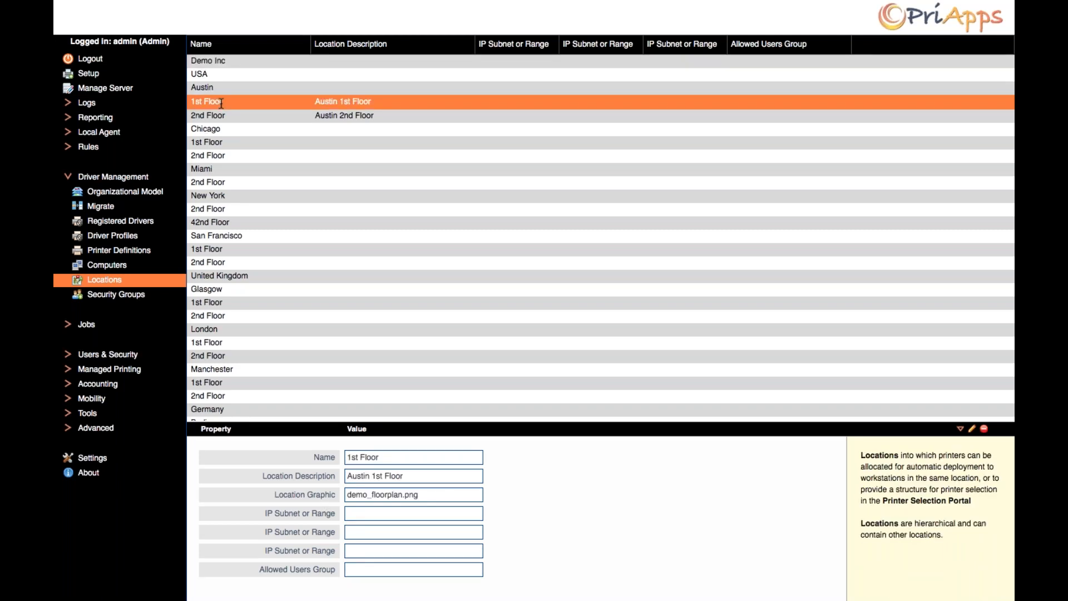
{"action": "mouse_move", "coordinate": [282, 515]}
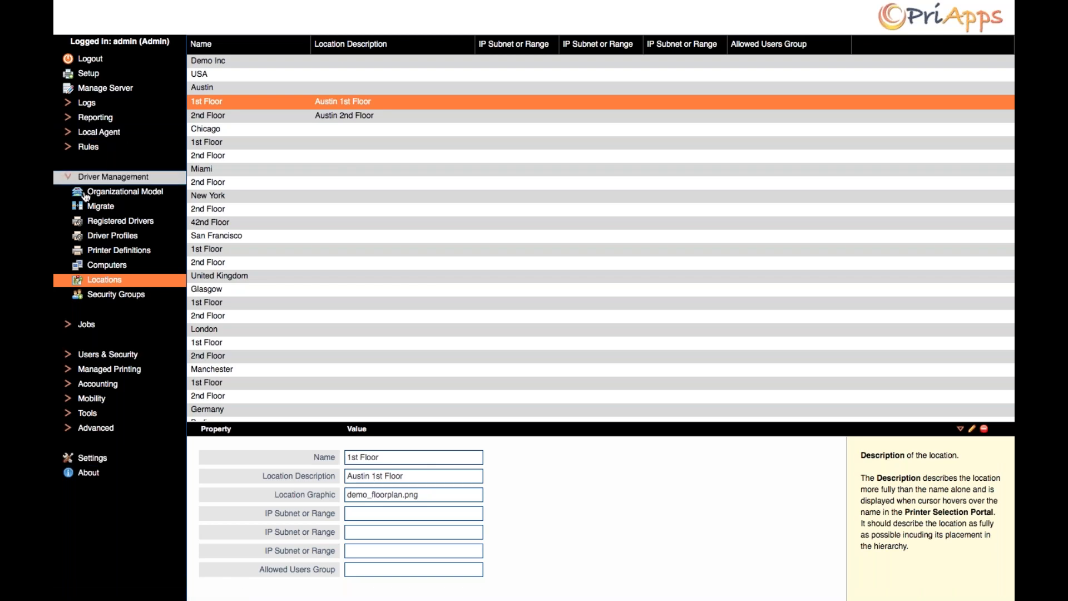
- In the organizational model, move printer Sharp MX-3551 from Austin's 2nd Floor to Chicago's 1st Floor and list that floor's printers
{"action": "left_click", "coordinate": [105, 192]}
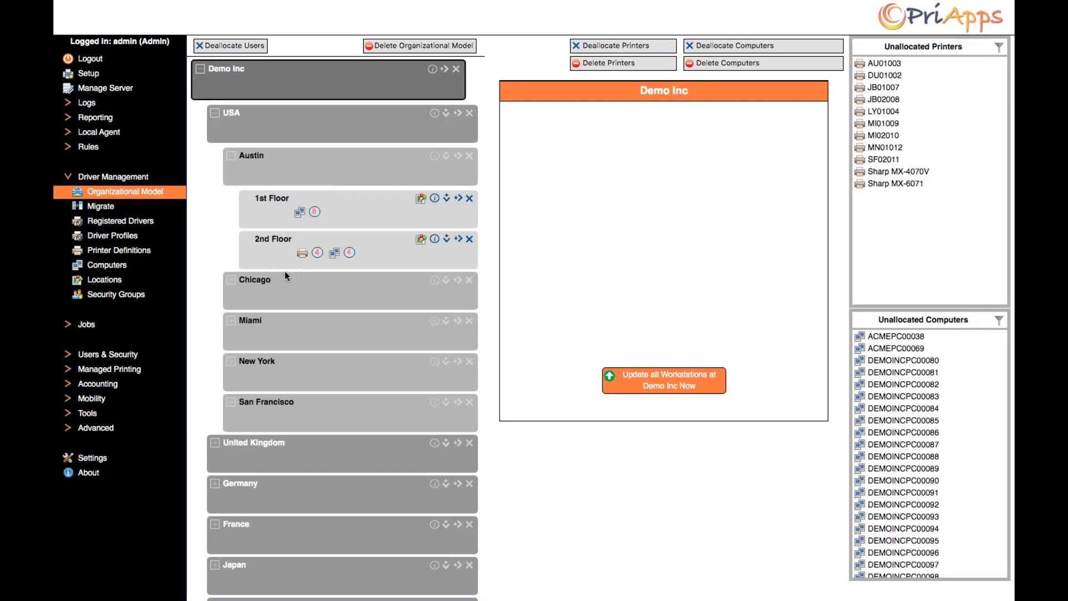
{"action": "left_click", "coordinate": [230, 283]}
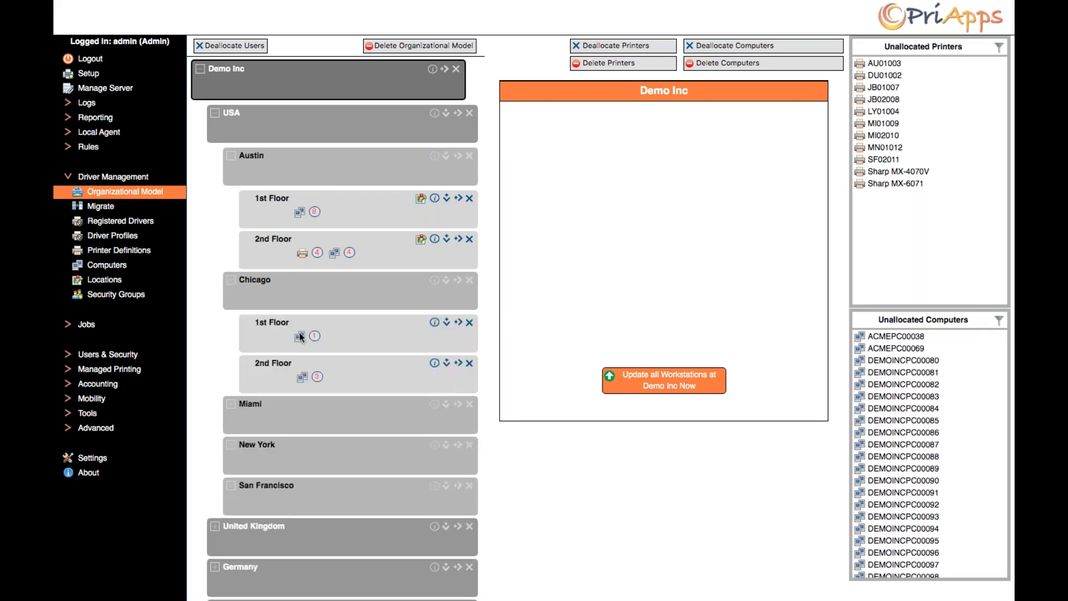
{"action": "left_click", "coordinate": [301, 255]}
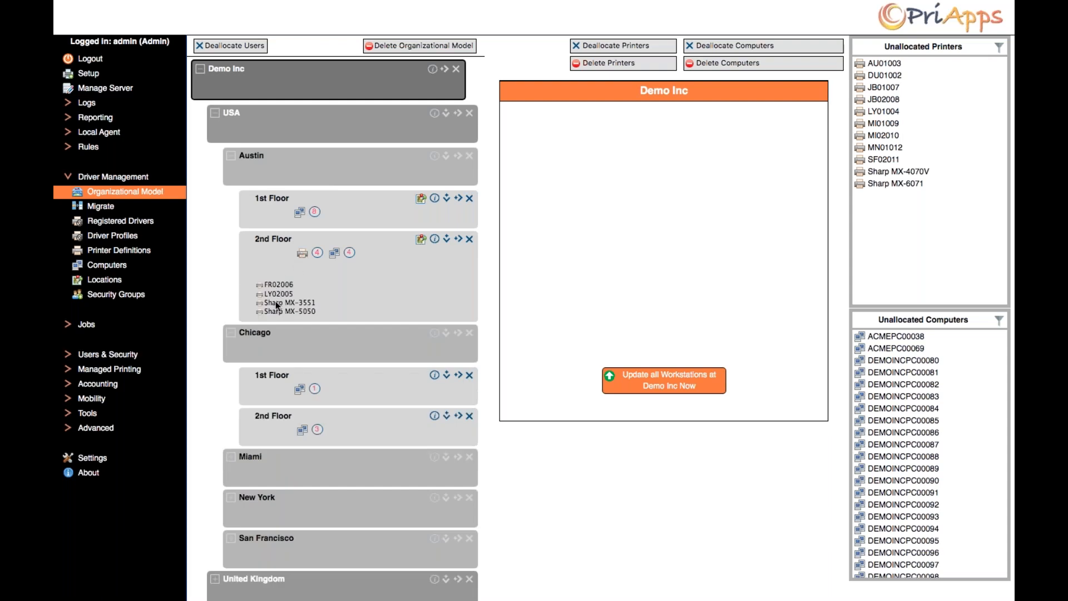
{"action": "left_click_drag", "start_coordinate": [275, 302], "coordinate": [274, 389]}
{"action": "left_click", "coordinate": [302, 378]}
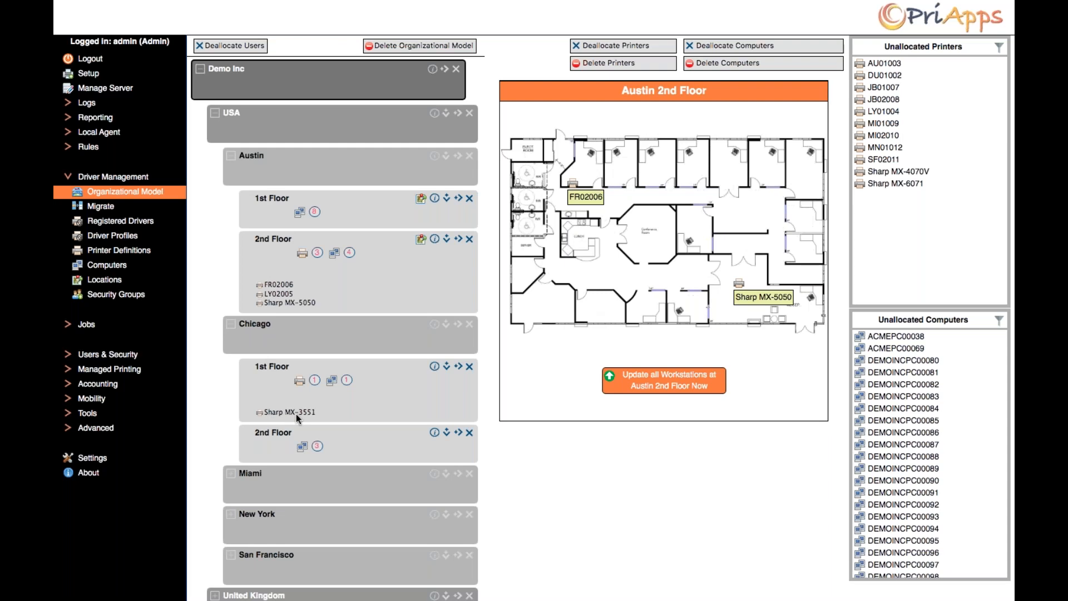
- Review the server's Agent settings and the available options for the config refresh interval
{"action": "left_click", "coordinate": [98, 459]}
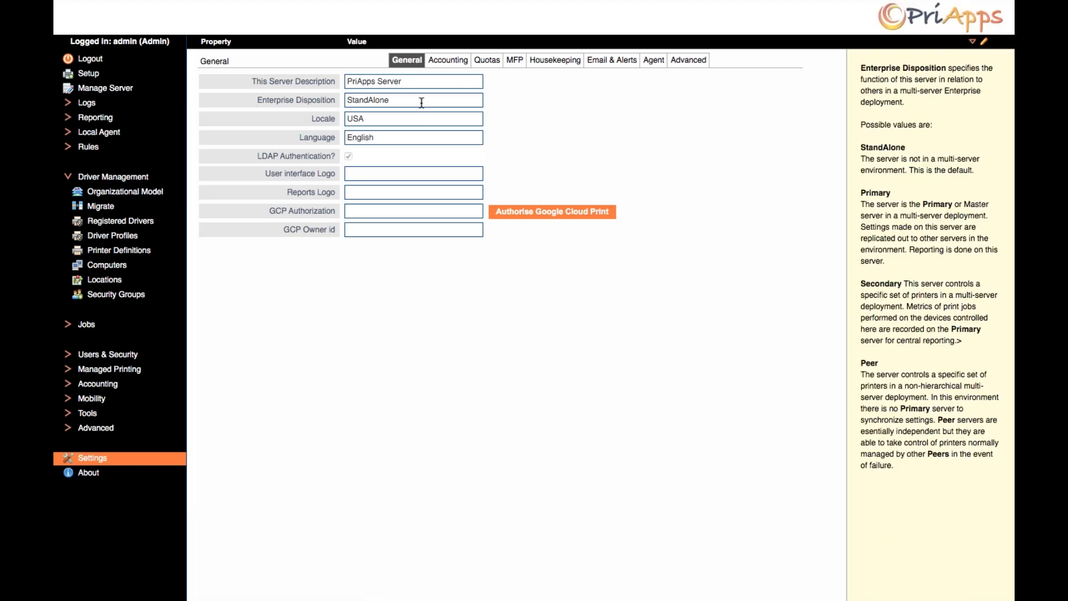
{"action": "left_click", "coordinate": [652, 61]}
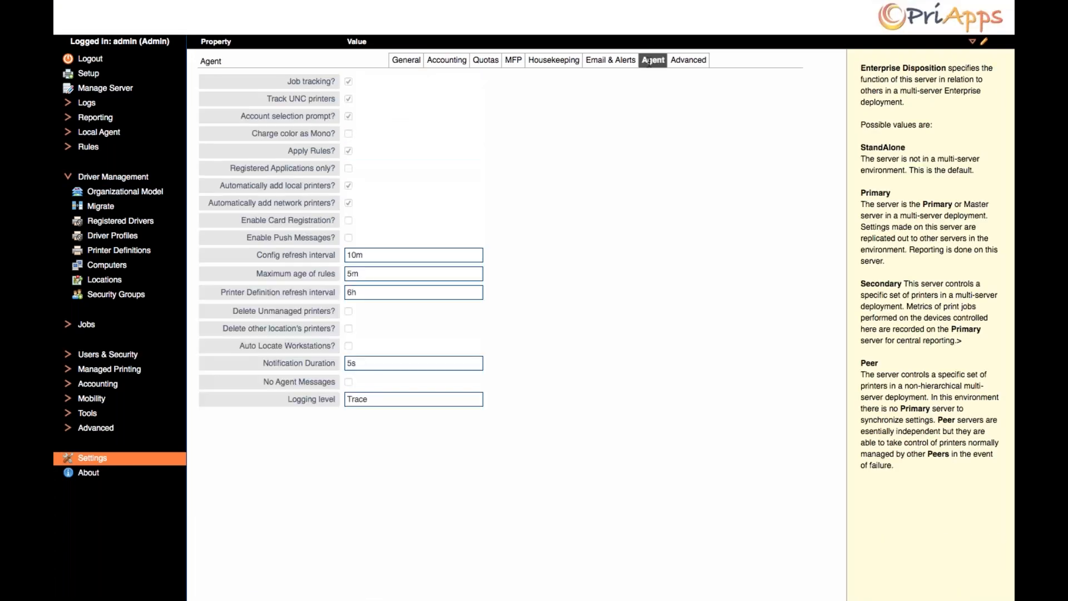
{"action": "left_click", "coordinate": [371, 255]}
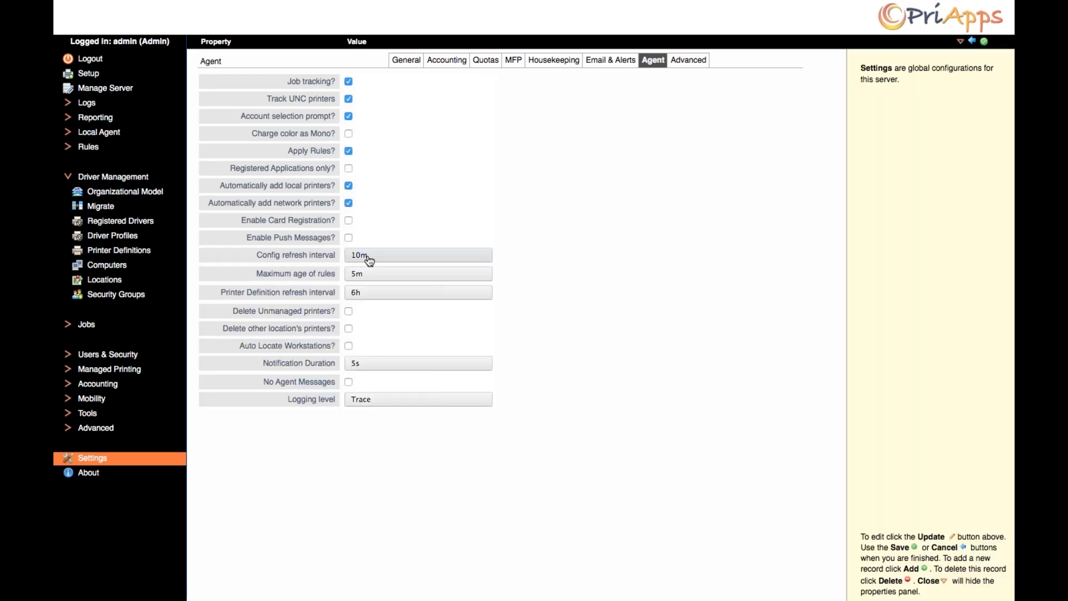
{"action": "left_click", "coordinate": [393, 253]}
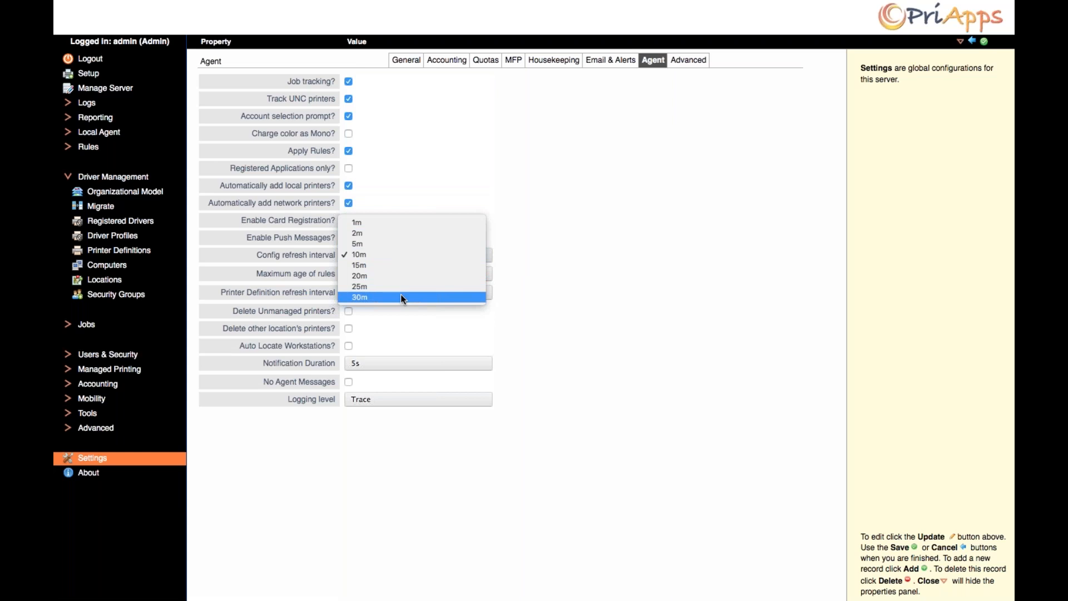
{"action": "left_click", "coordinate": [454, 164]}
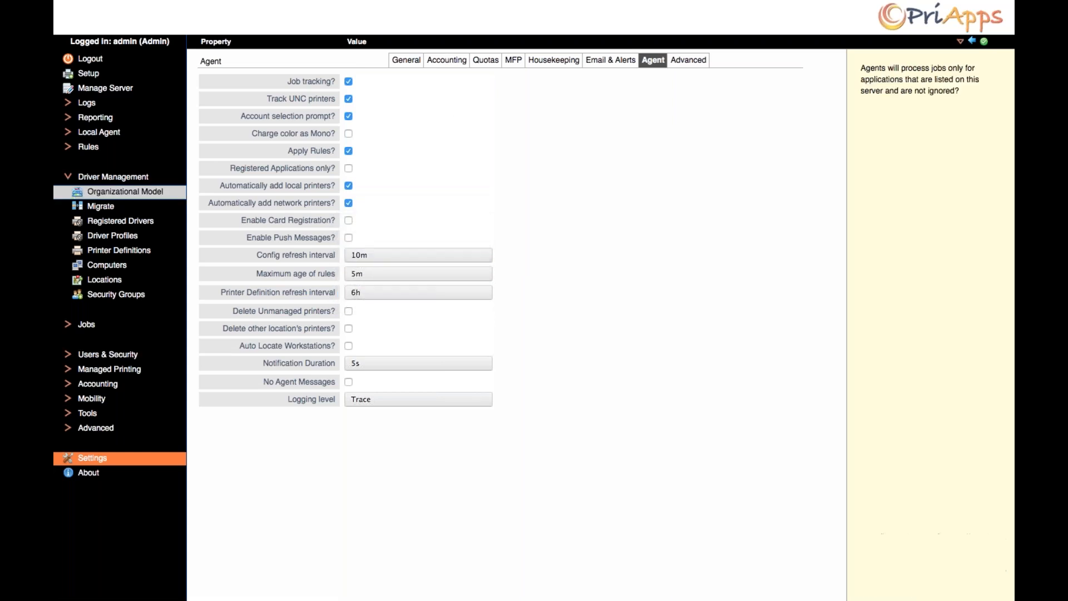
- Return to the organizational model and collapse the Austin and Chicago locations
{"action": "left_click", "coordinate": [123, 194]}
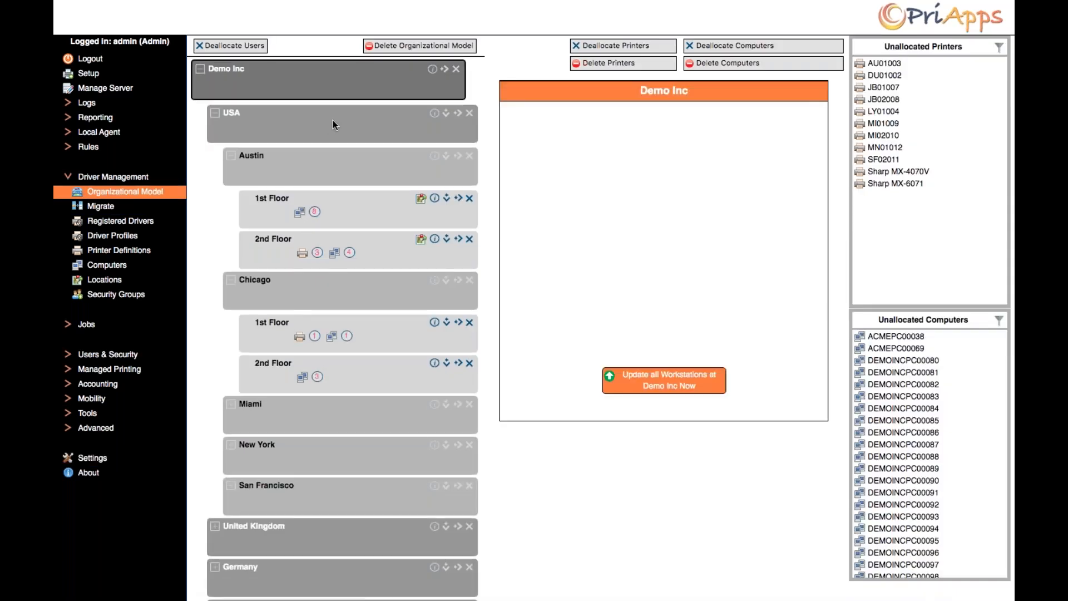
{"action": "left_click", "coordinate": [229, 158]}
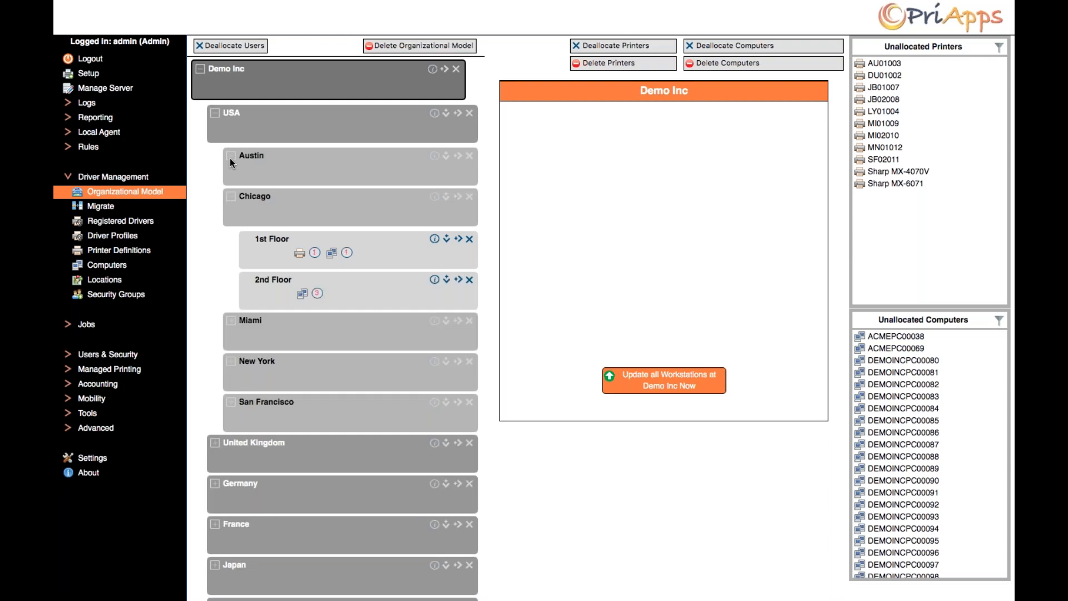
{"action": "left_click", "coordinate": [229, 195]}
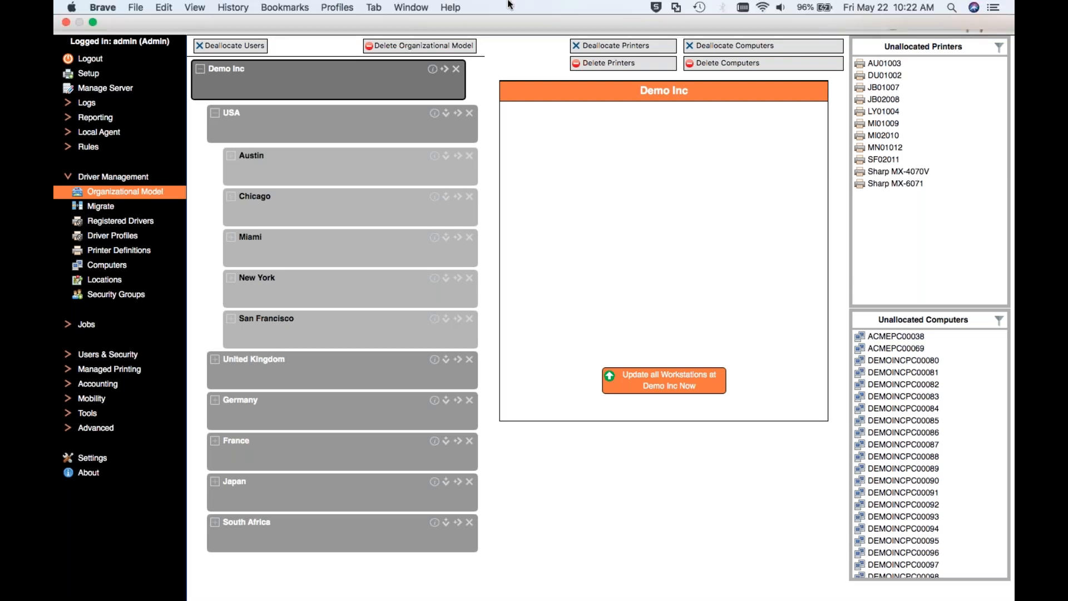
- Switch to the Printer Selection Portal page and reload it
{"action": "left_click", "coordinate": [374, 8]}
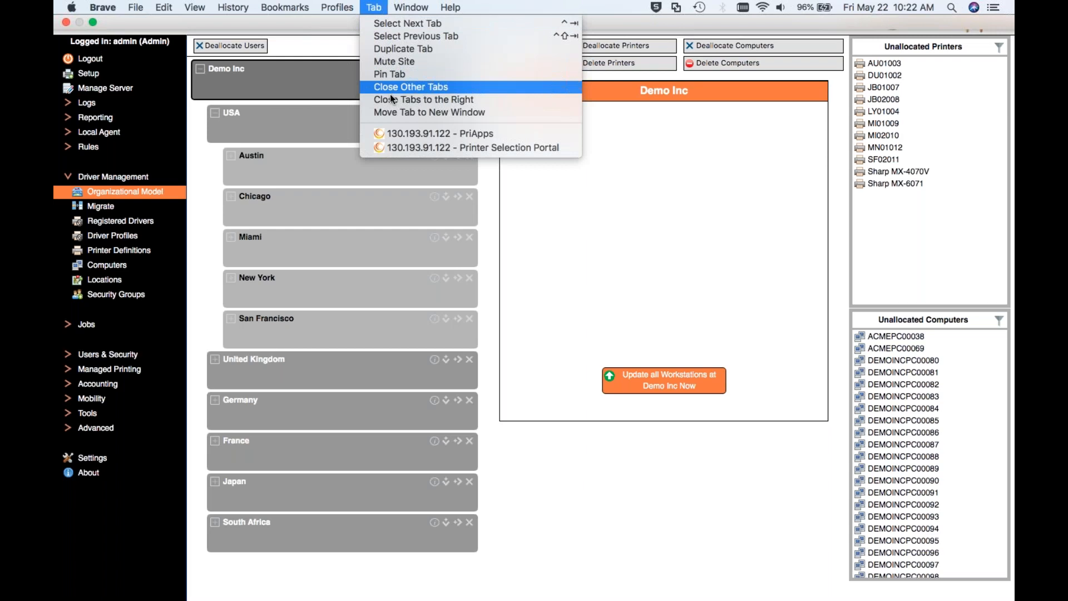
{"action": "left_click", "coordinate": [400, 147]}
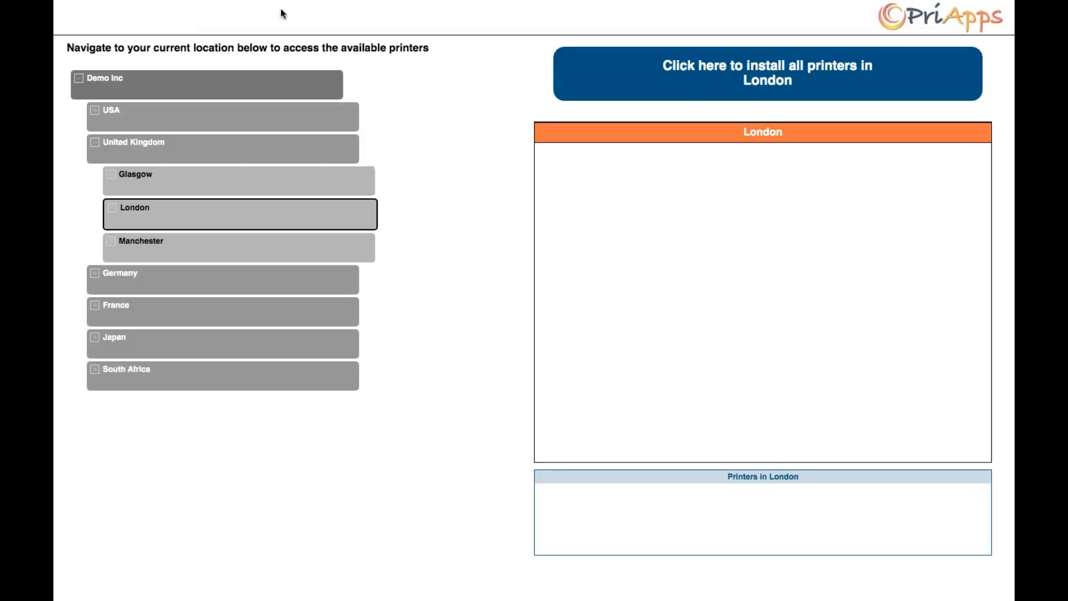
{"action": "mouse_move", "coordinate": [362, 4]}
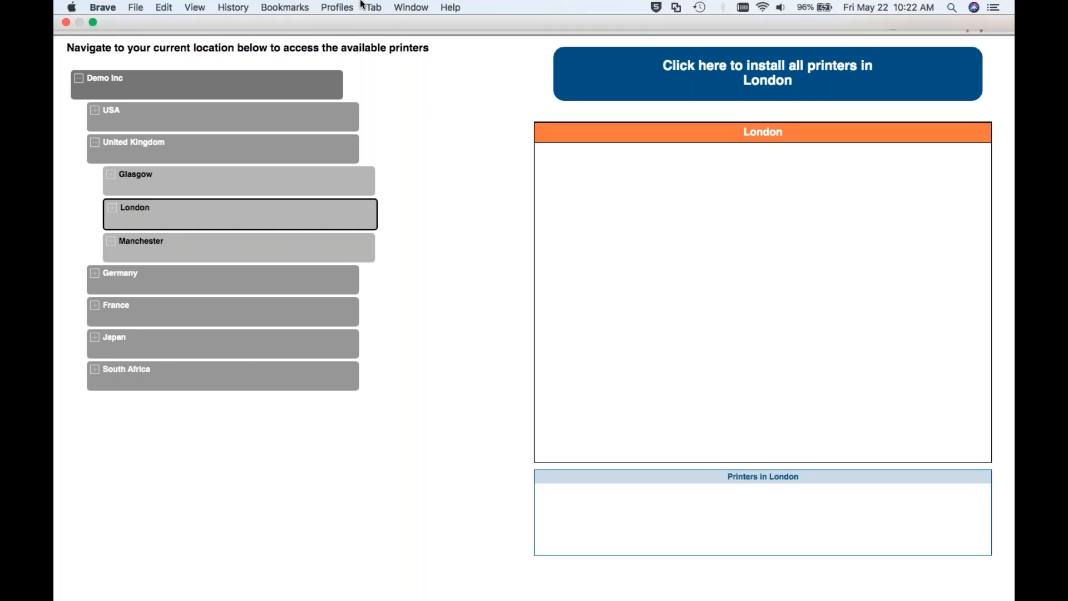
{"action": "right_click", "coordinate": [413, 118]}
{"action": "left_click", "coordinate": [429, 147]}
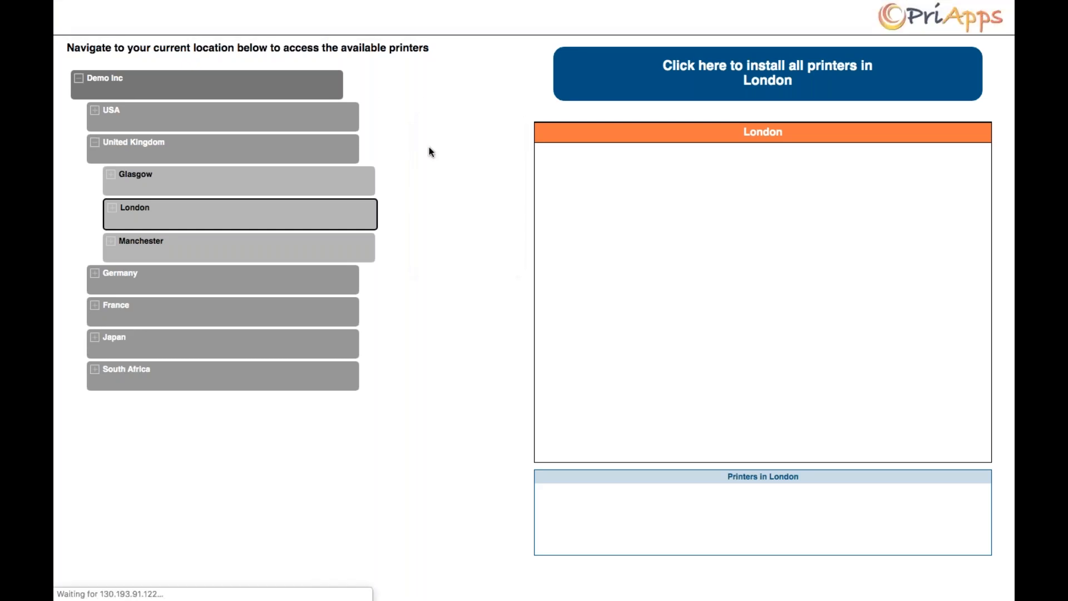
- Expand USA and Austin in the portal and show the floor plan and available printers of the 2nd Floor
{"action": "left_click", "coordinate": [95, 113]}
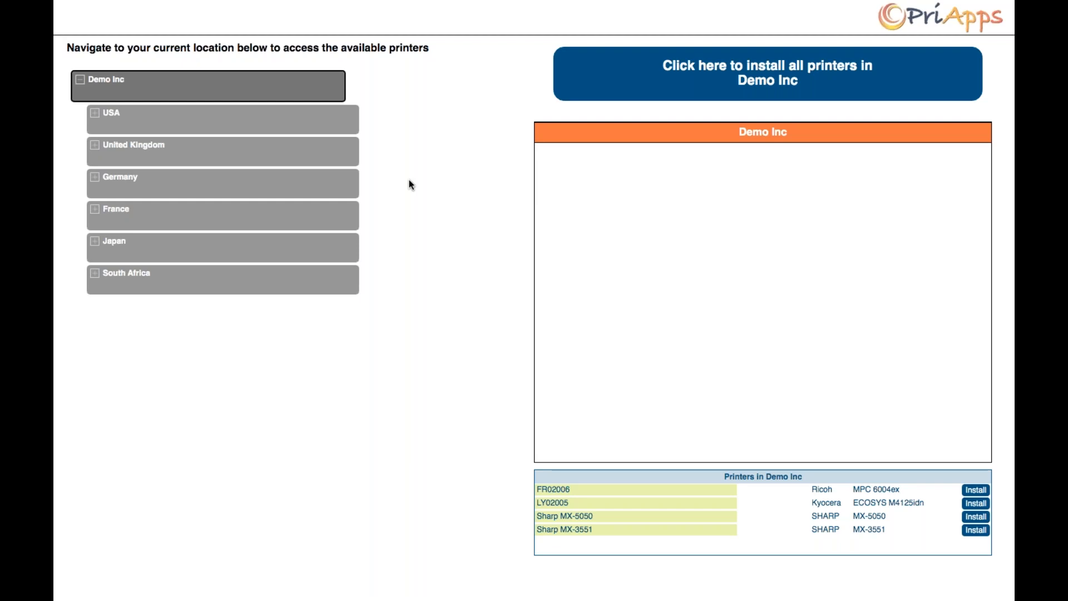
{"action": "left_click", "coordinate": [94, 114]}
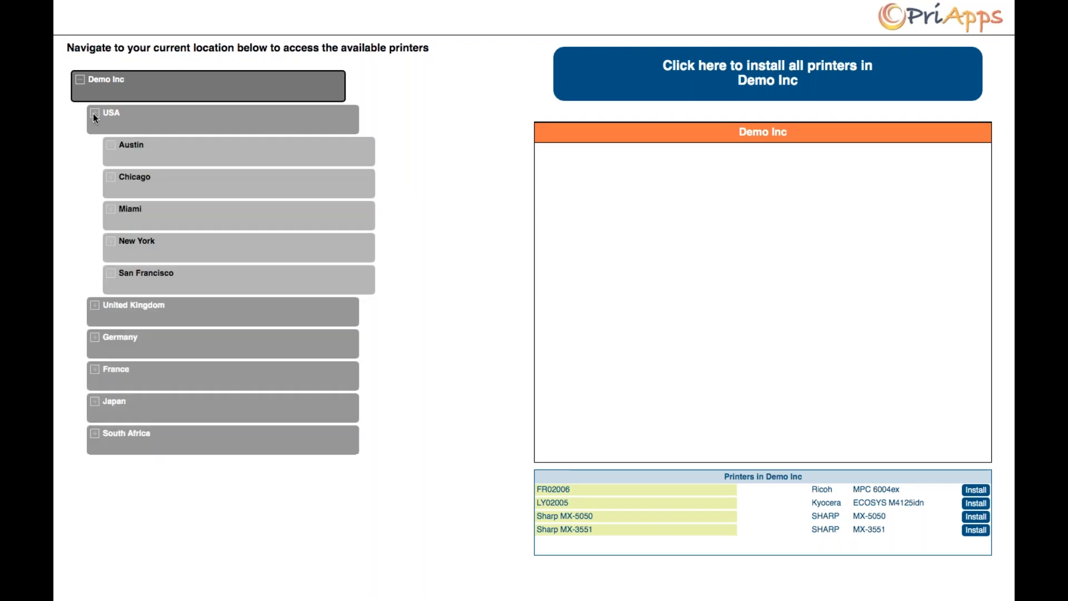
{"action": "left_click", "coordinate": [107, 146]}
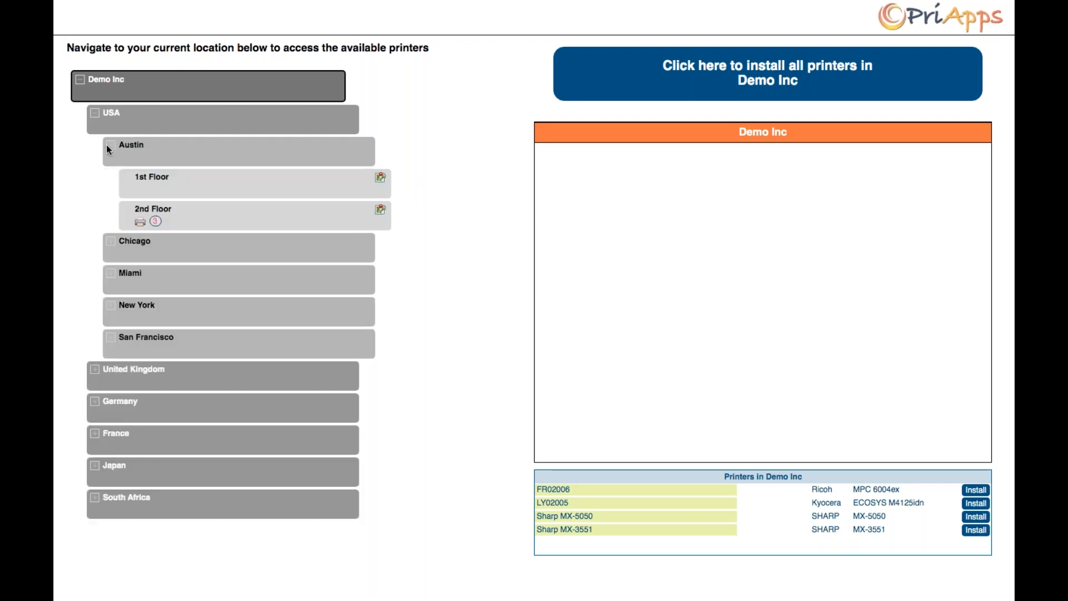
{"action": "left_click", "coordinate": [186, 228]}
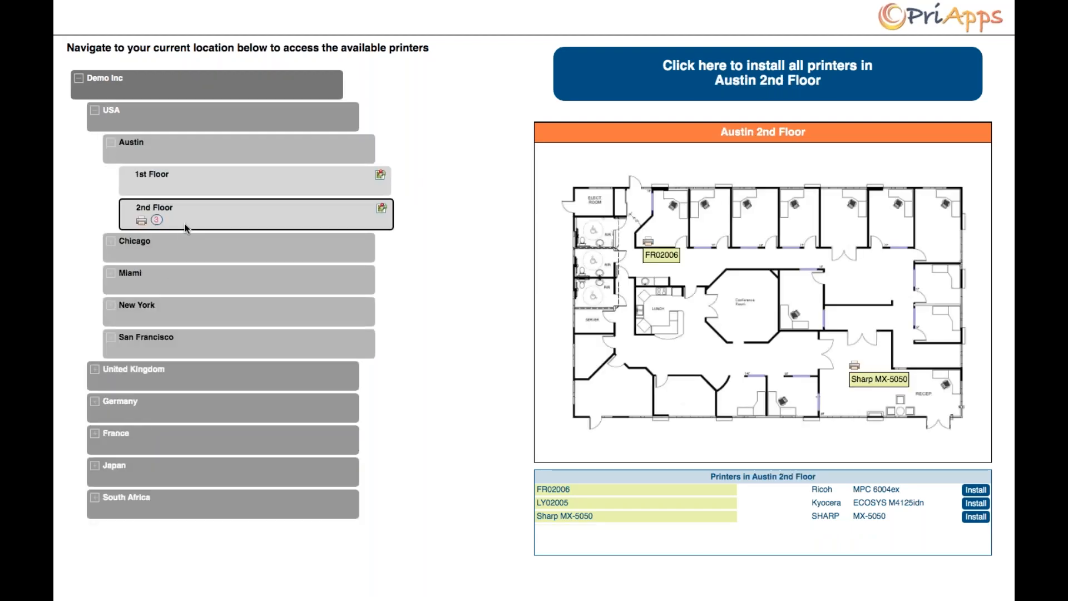